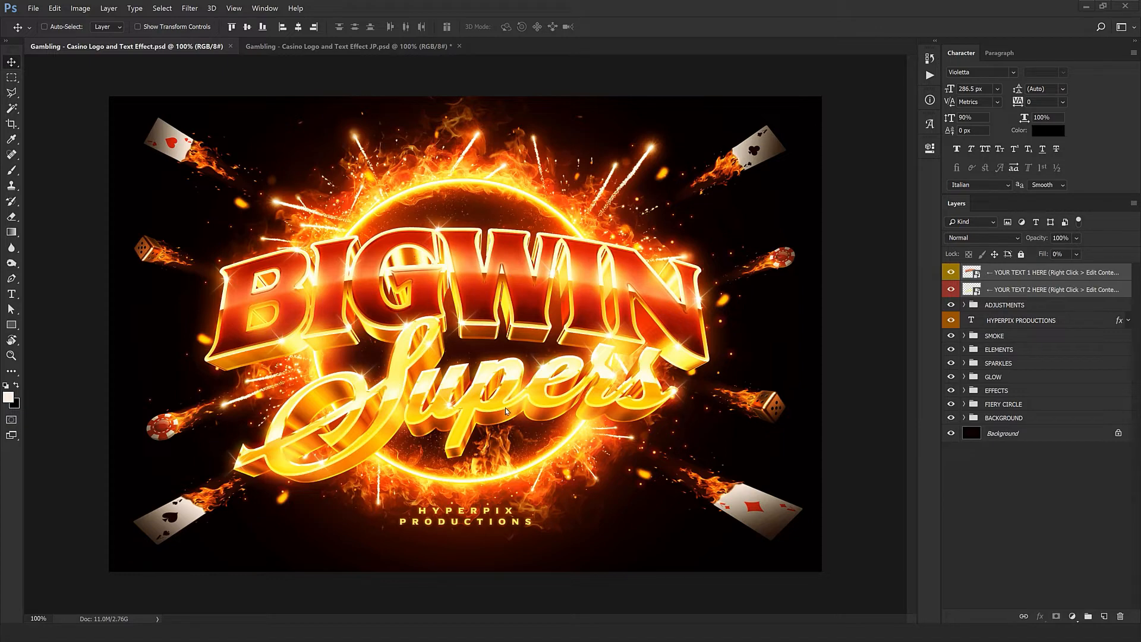
Compare the BIGWIN Supers casino design with its Japanese version by switching repeatedly between the two open documents
{"action": "left_click", "coordinate": [386, 49]}
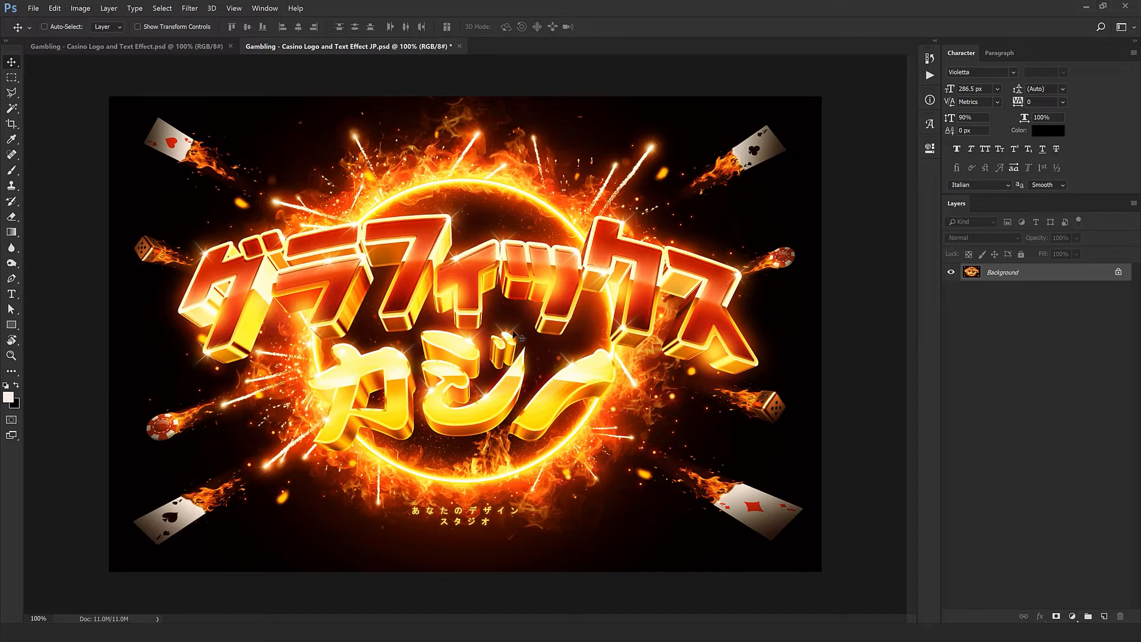
{"action": "key", "text": "ctrl+Tab"}
{"action": "key", "text": "ctrl+Tab"}
{"action": "key", "text": "ctrl+Tab"}
{"action": "key", "text": "ctrl+Tab"}
{"action": "key", "text": "ctrl+Tab"}
{"action": "key", "text": "ctrl+Tab"}
{"action": "key", "text": "ctrl+Tab"}
{"action": "key", "text": "ctrl+Tab"}
Close the Japanese version of the casino design without saving its changes
{"action": "left_click", "coordinate": [459, 46]}
{"action": "left_click", "coordinate": [572, 237]}
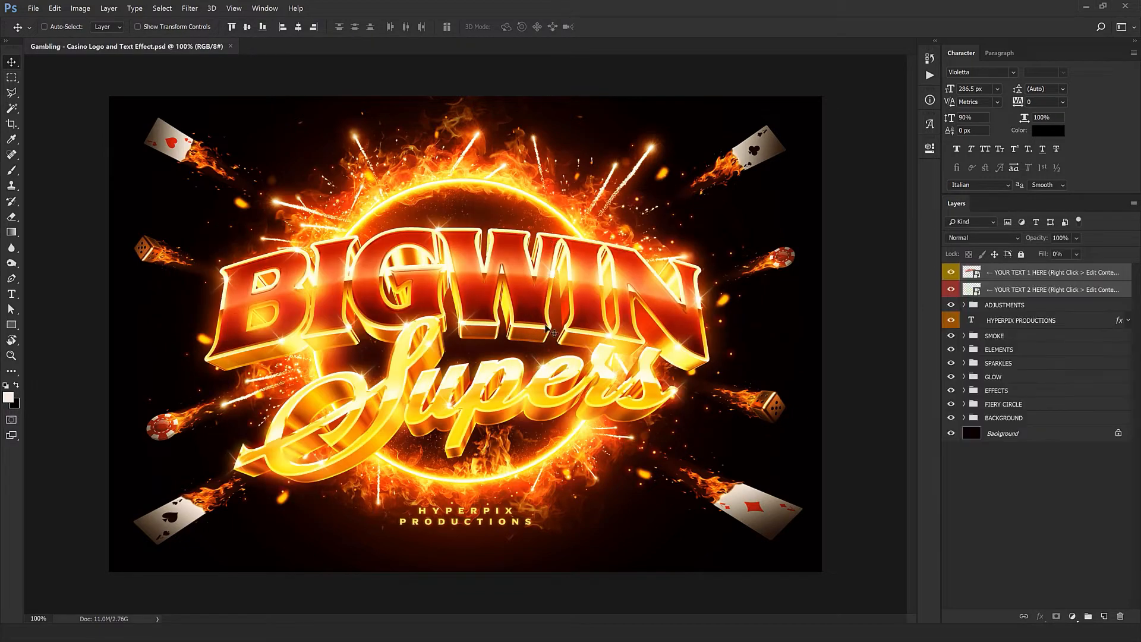
Replace the BIGWIN text with "POKER" inside the nested smart object of the YOUR TEXT 1 layer
{"action": "left_click", "coordinate": [1037, 272]}
{"action": "right_click", "coordinate": [1010, 276]}
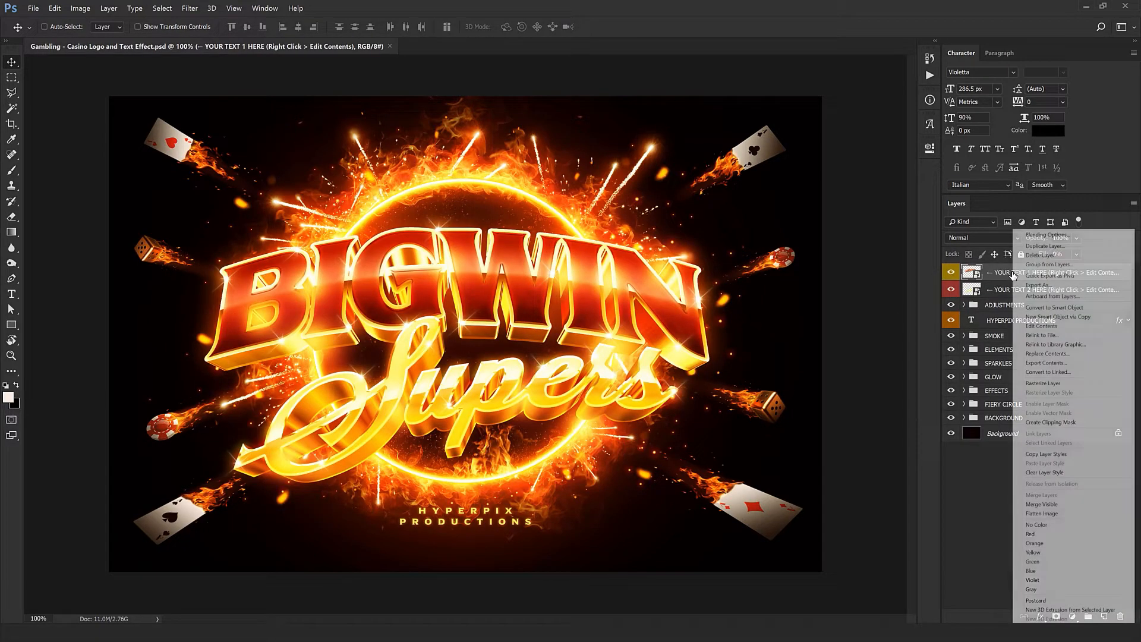
{"action": "left_click", "coordinate": [1034, 326]}
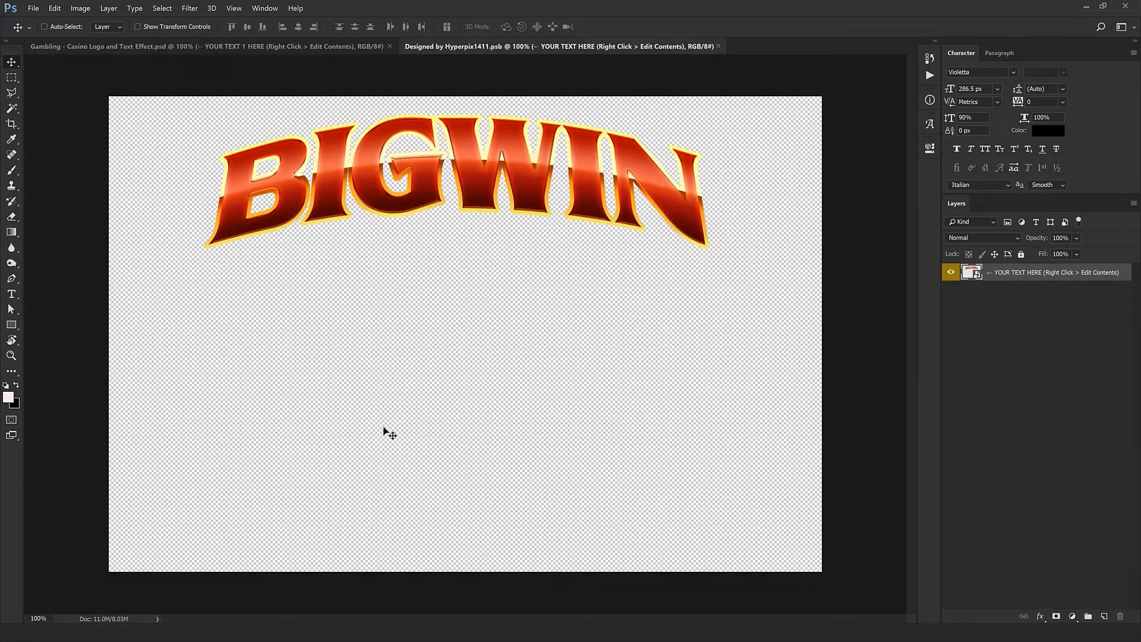
{"action": "right_click", "coordinate": [1065, 272]}
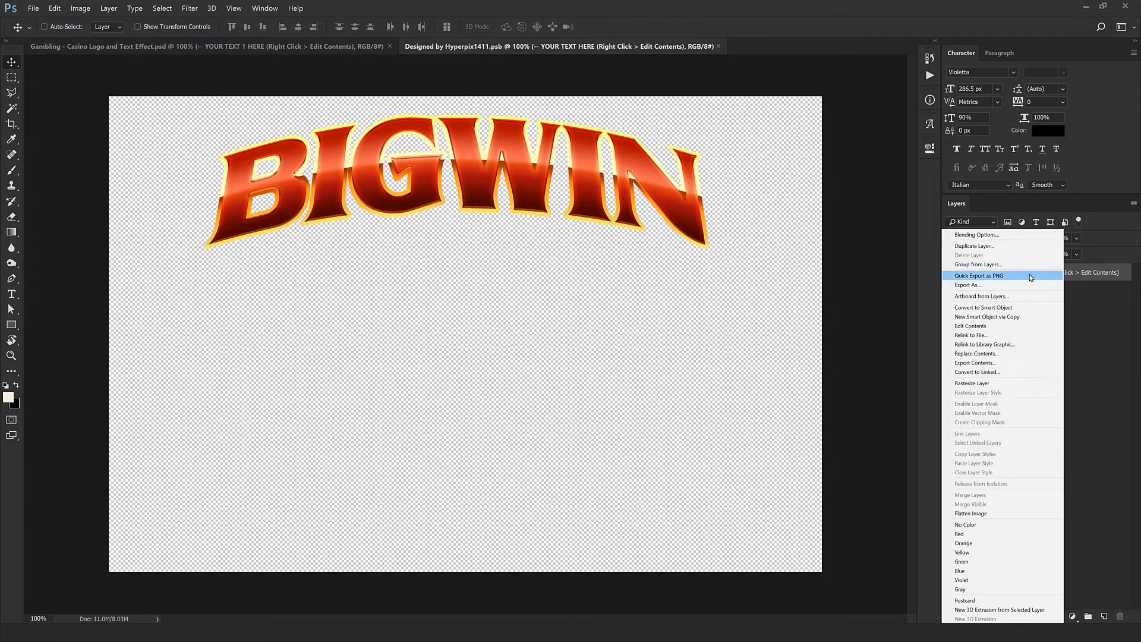
{"action": "left_click", "coordinate": [963, 326]}
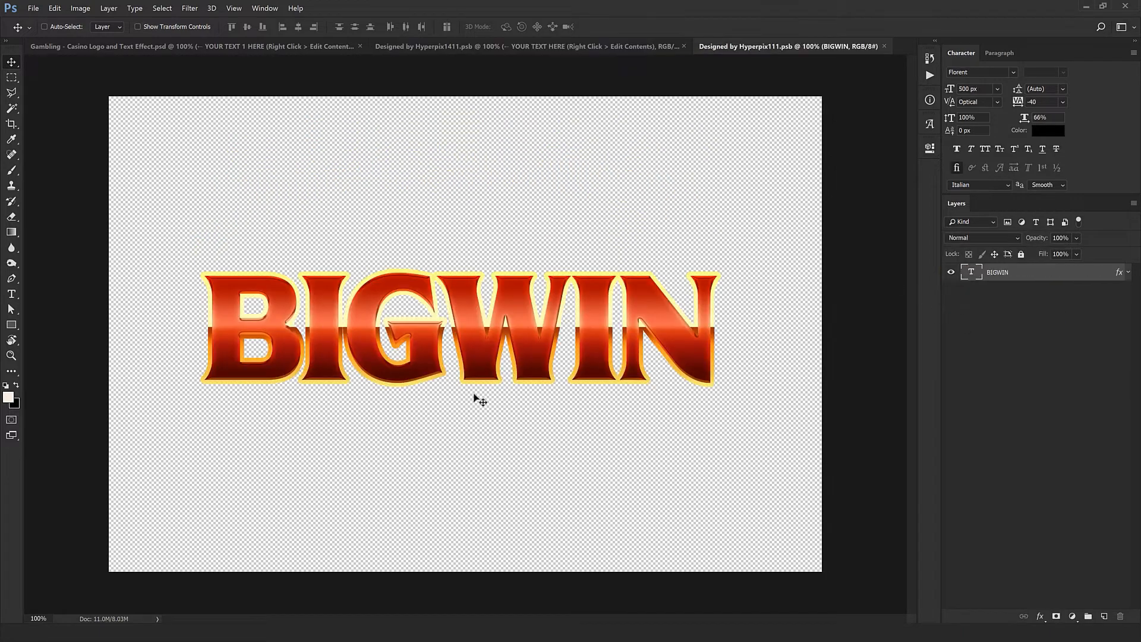
{"action": "double_click", "coordinate": [969, 276]}
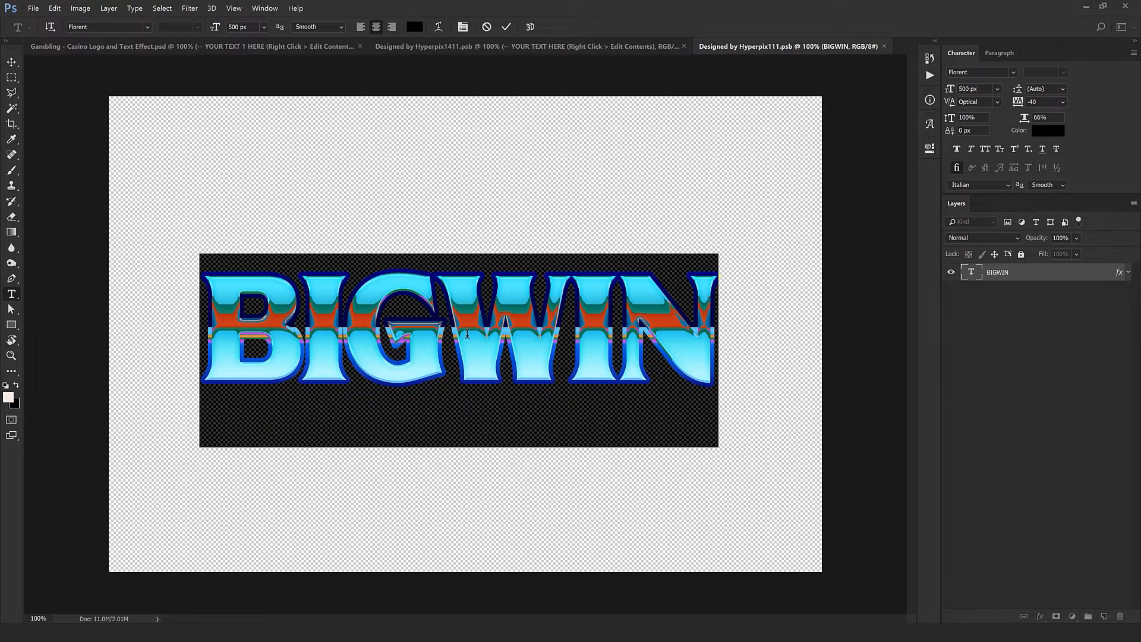
{"action": "type", "text": "POKER"}
{"action": "key", "text": "ctrl+Return"}
{"action": "key", "text": "v"}
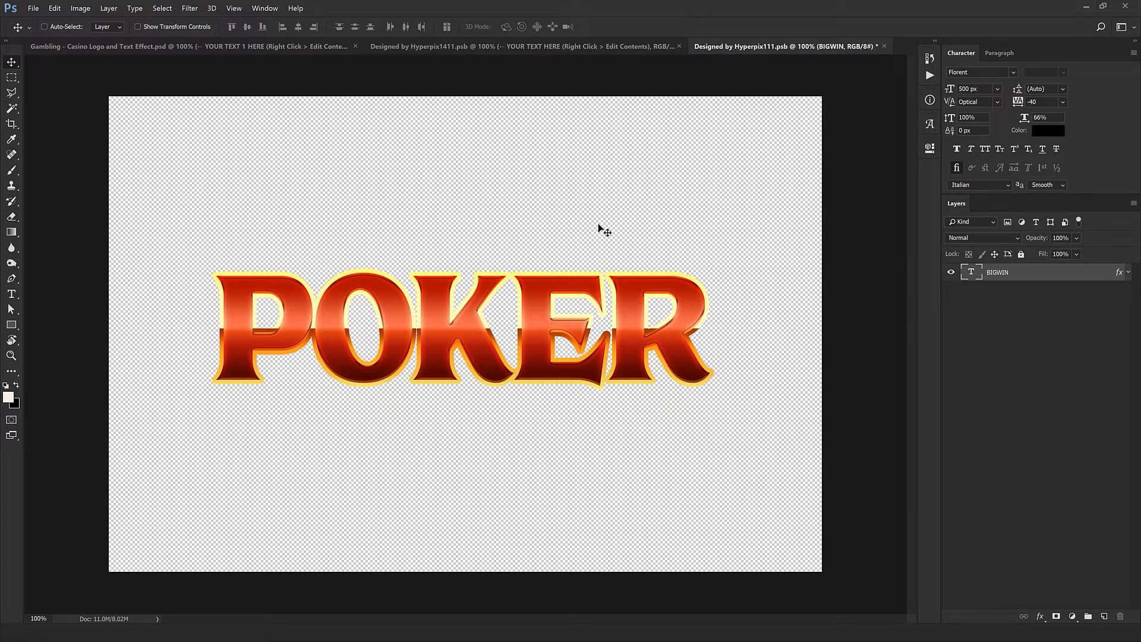
Save and close both nested POKER smart object documents to update the main casino design
{"action": "left_click", "coordinate": [884, 47]}
{"action": "left_click", "coordinate": [510, 239]}
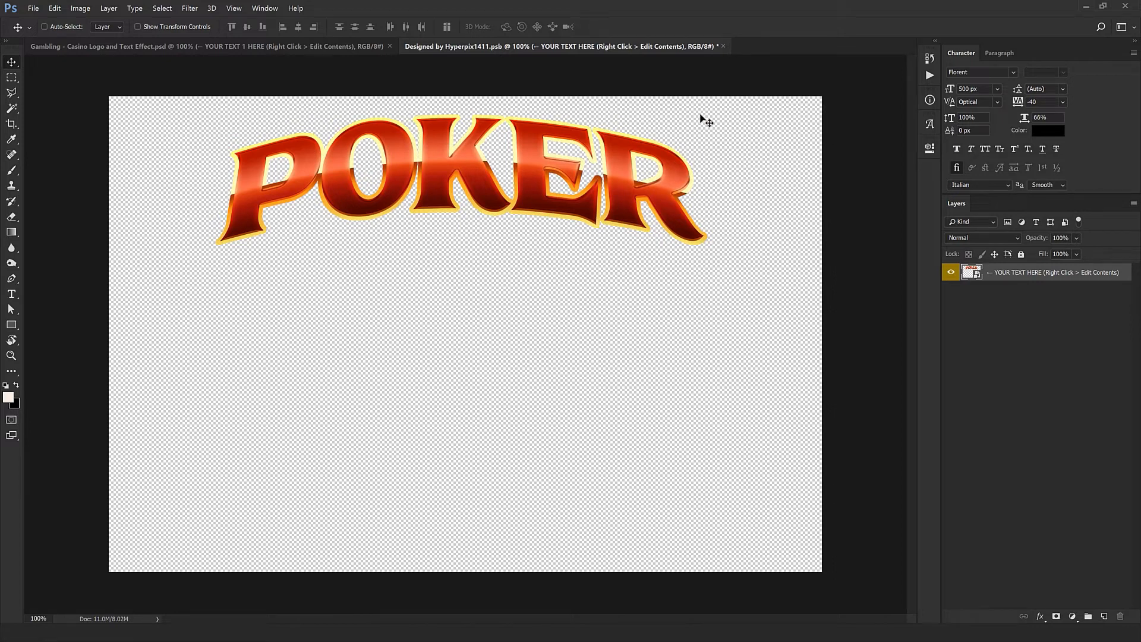
{"action": "left_click", "coordinate": [722, 47]}
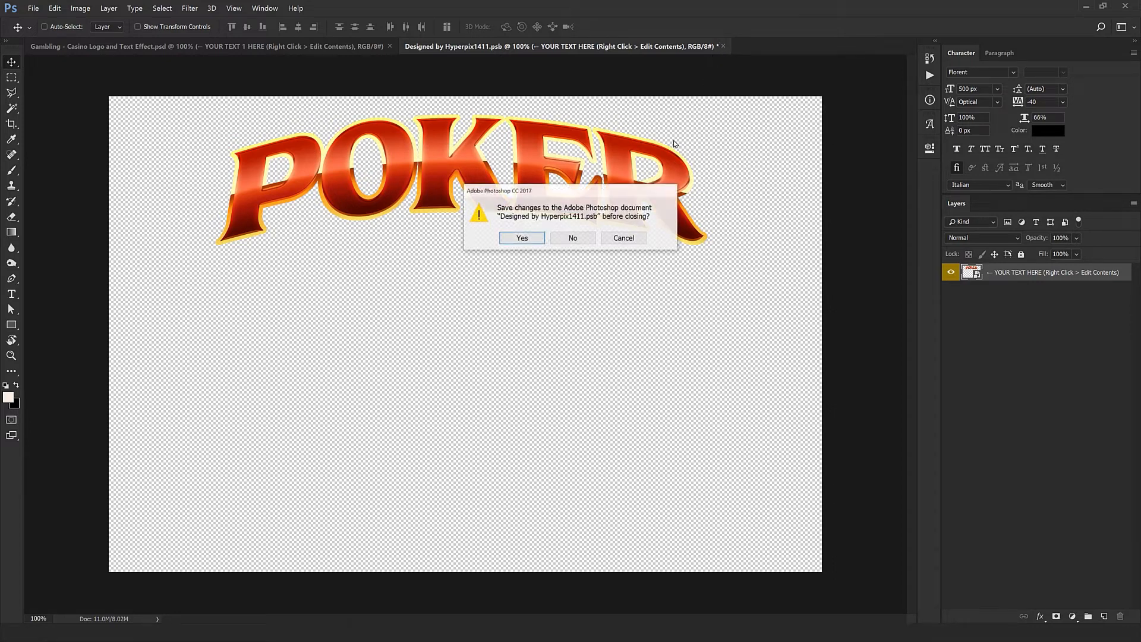
{"action": "left_click", "coordinate": [536, 239]}
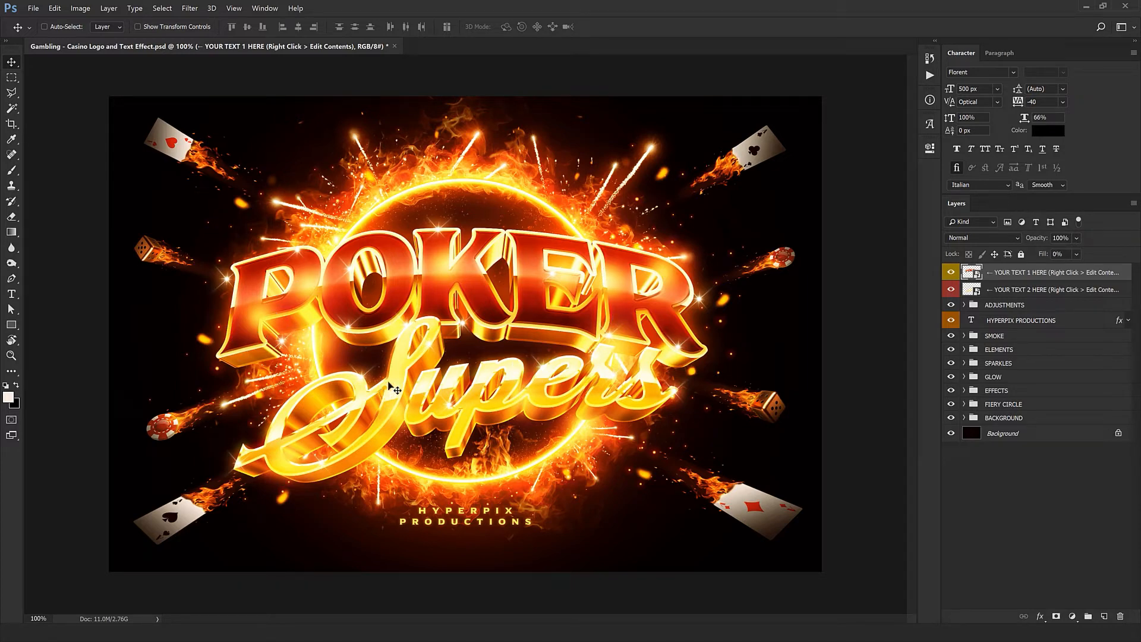
Replace the Supers text with "Night" inside the YOUR TEXT 2 smart object
{"action": "left_click", "coordinate": [1008, 291]}
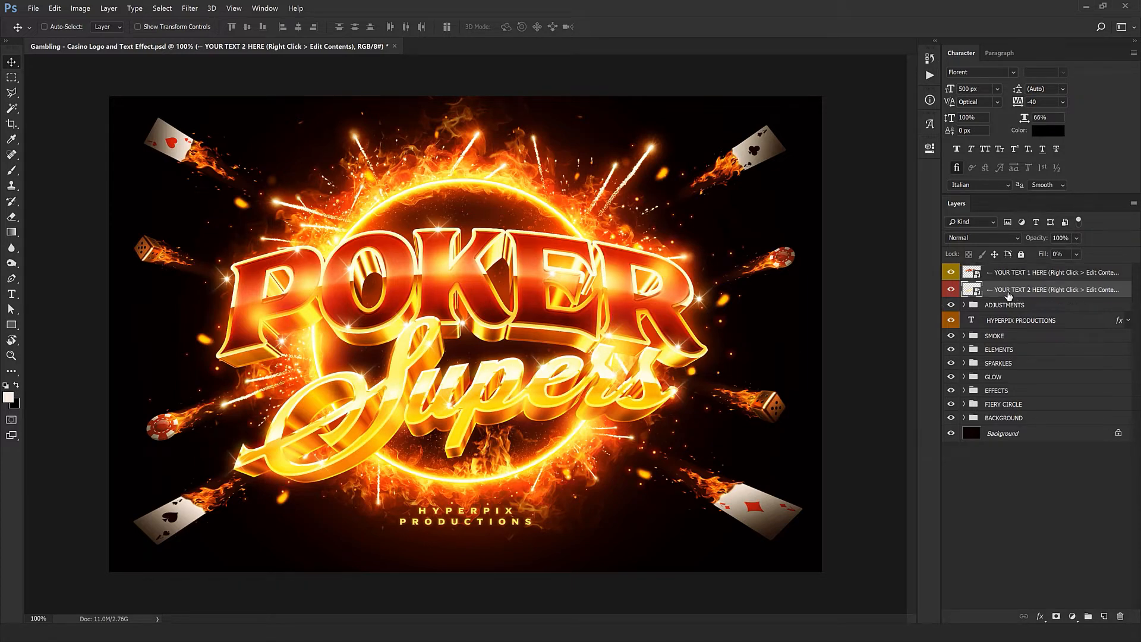
{"action": "right_click", "coordinate": [1008, 295]}
{"action": "left_click", "coordinate": [1023, 324]}
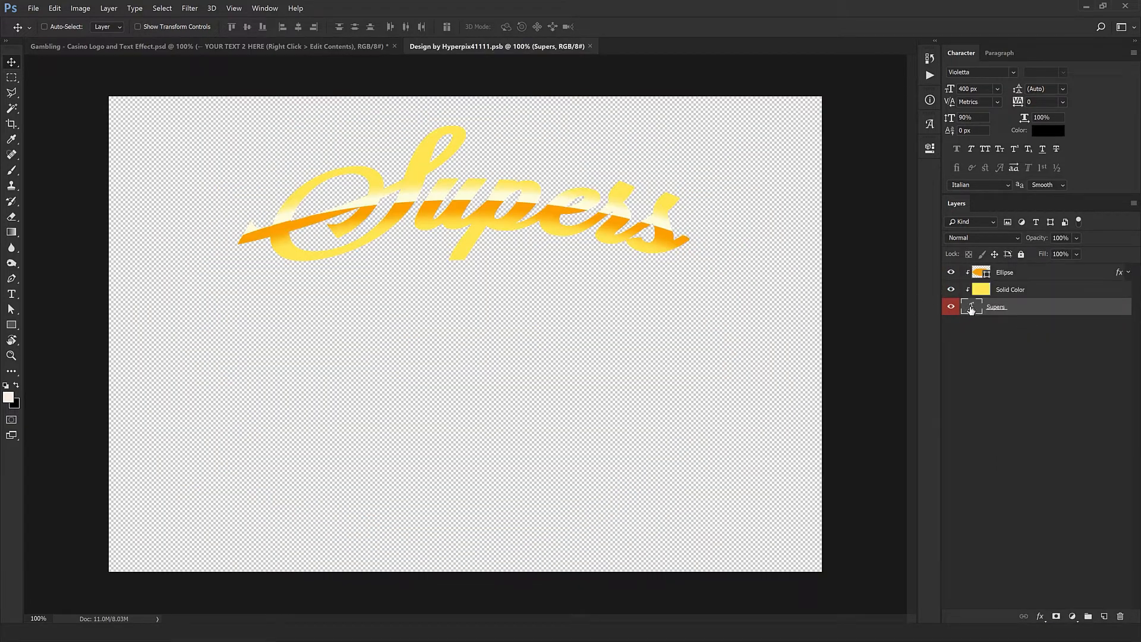
{"action": "double_click", "coordinate": [972, 307]}
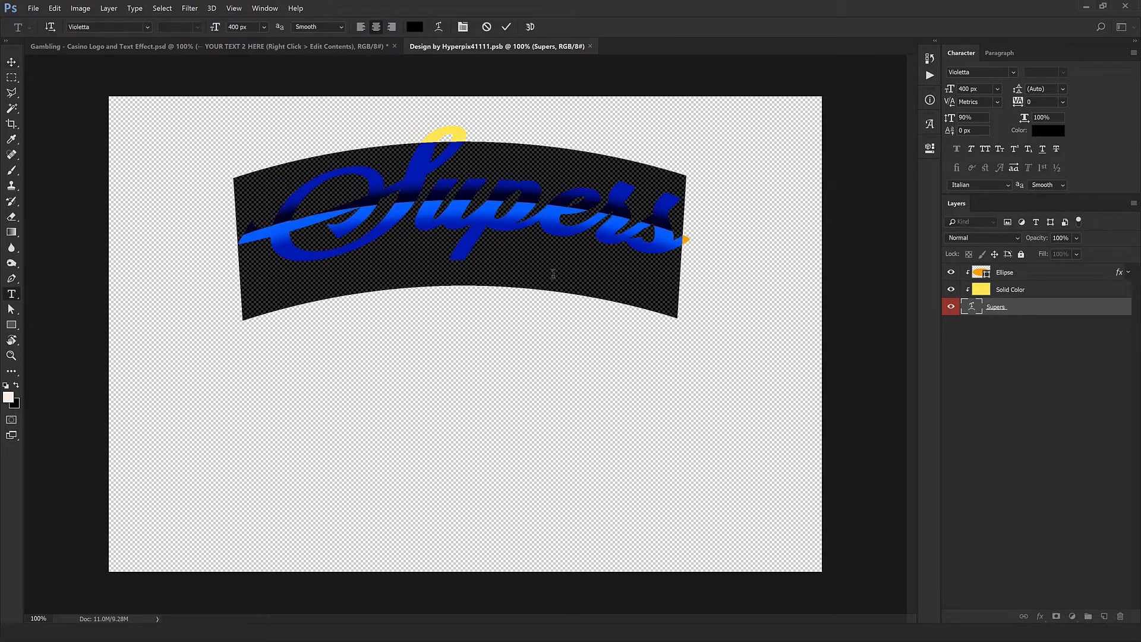
{"action": "type", "text": "Ni"}
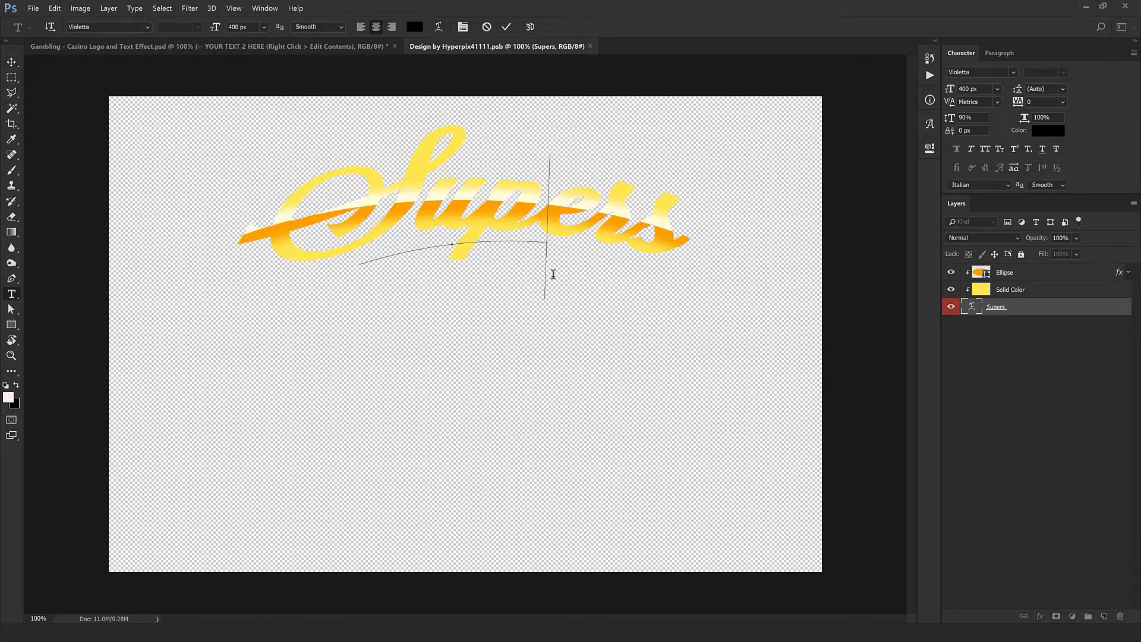
{"action": "type", "text": "ght"}
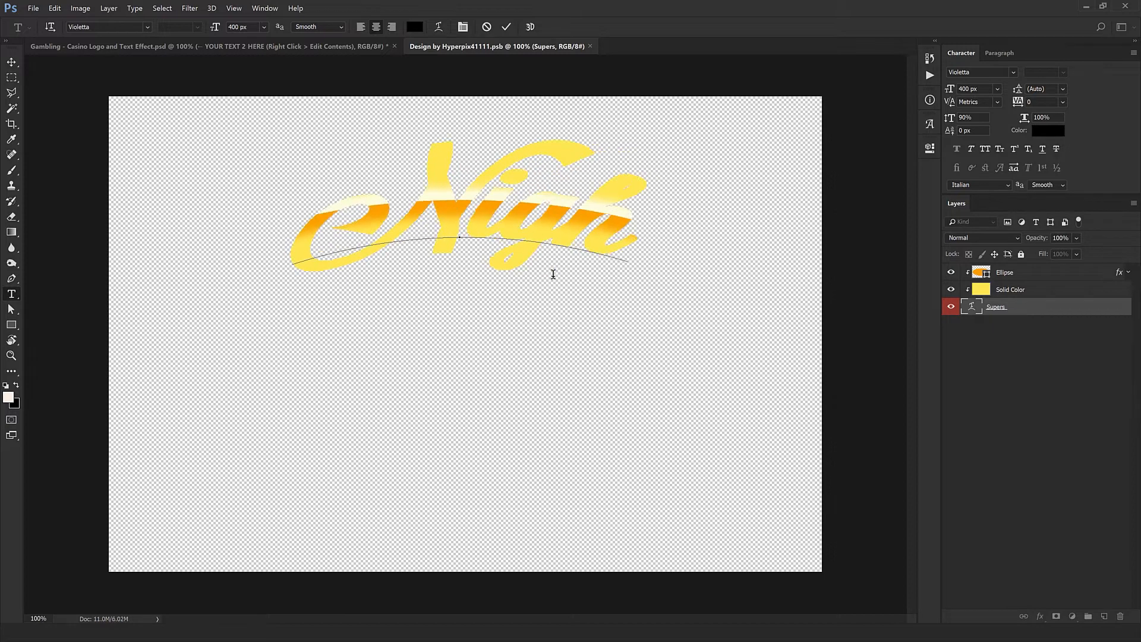
{"action": "key", "text": "ctrl+Return"}
{"action": "key", "text": "v"}
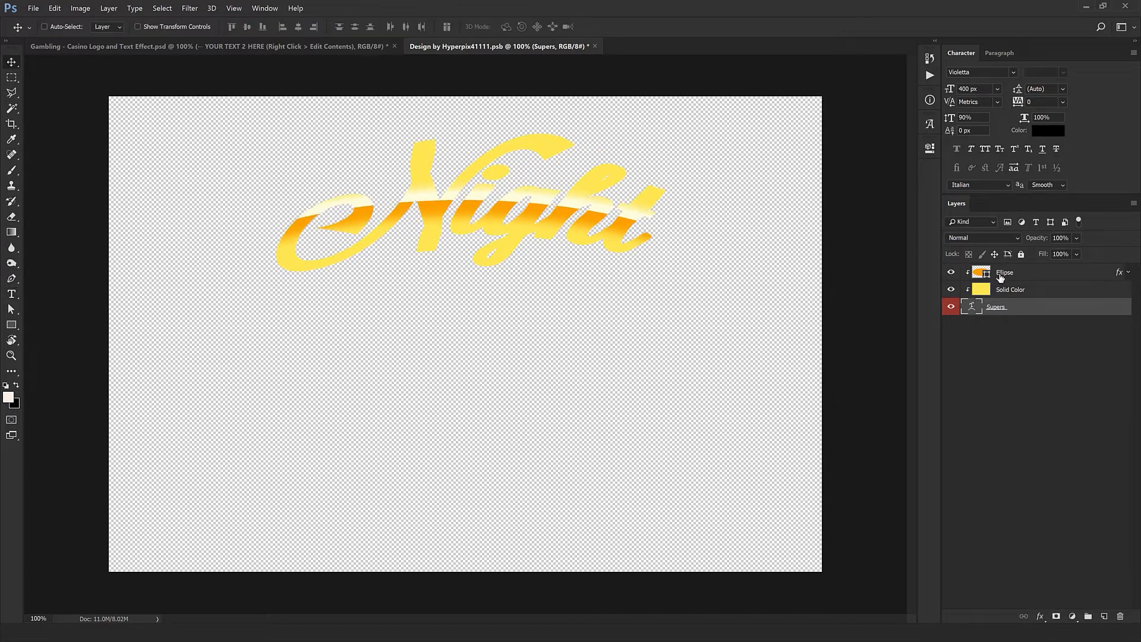
Narrow the Ellipse shape from both sides to curve its highlight across the Night lettering, and save and close the smart object
{"action": "left_click", "coordinate": [1001, 278]}
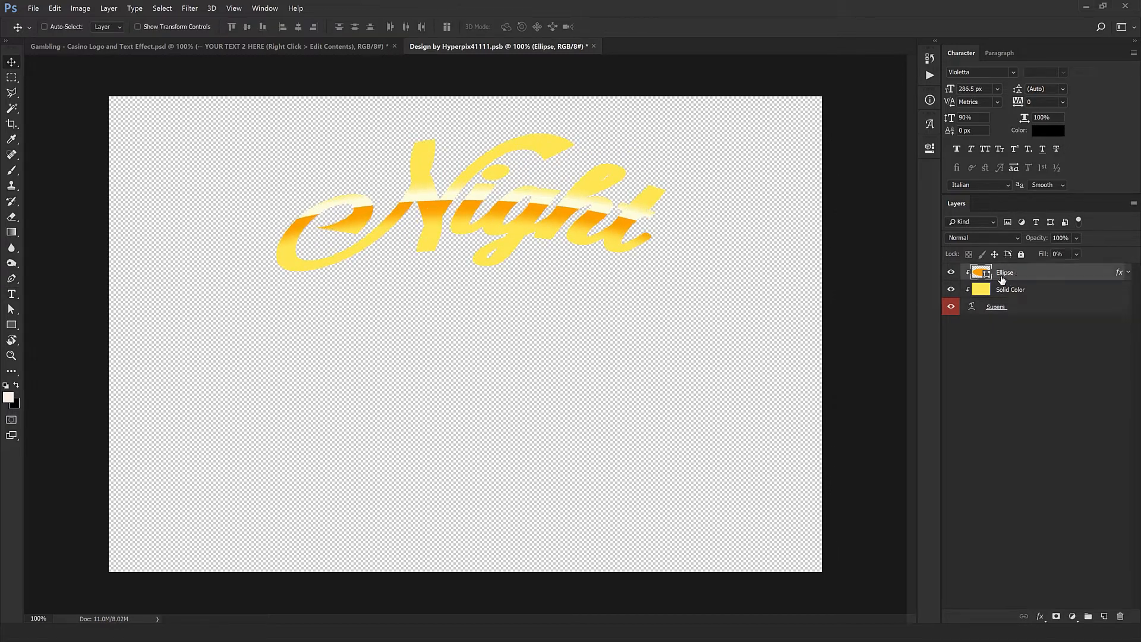
{"action": "key", "text": "ctrl"}
{"action": "key", "text": "ctrl+t"}
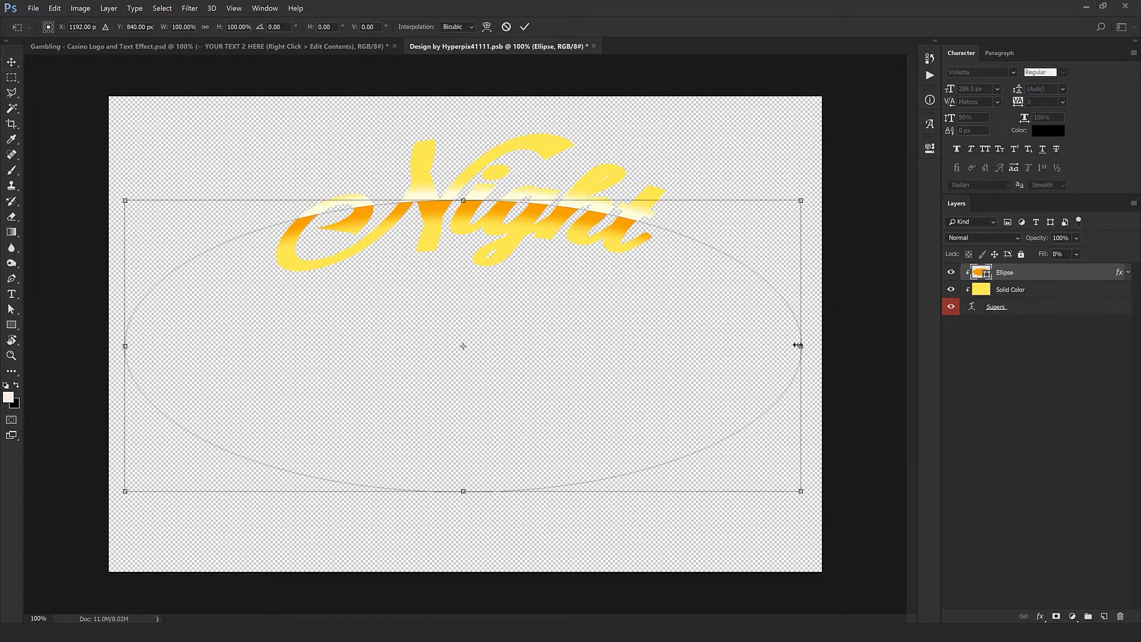
{"action": "left_click_drag", "start_coordinate": [798, 345], "coordinate": [766, 344]}
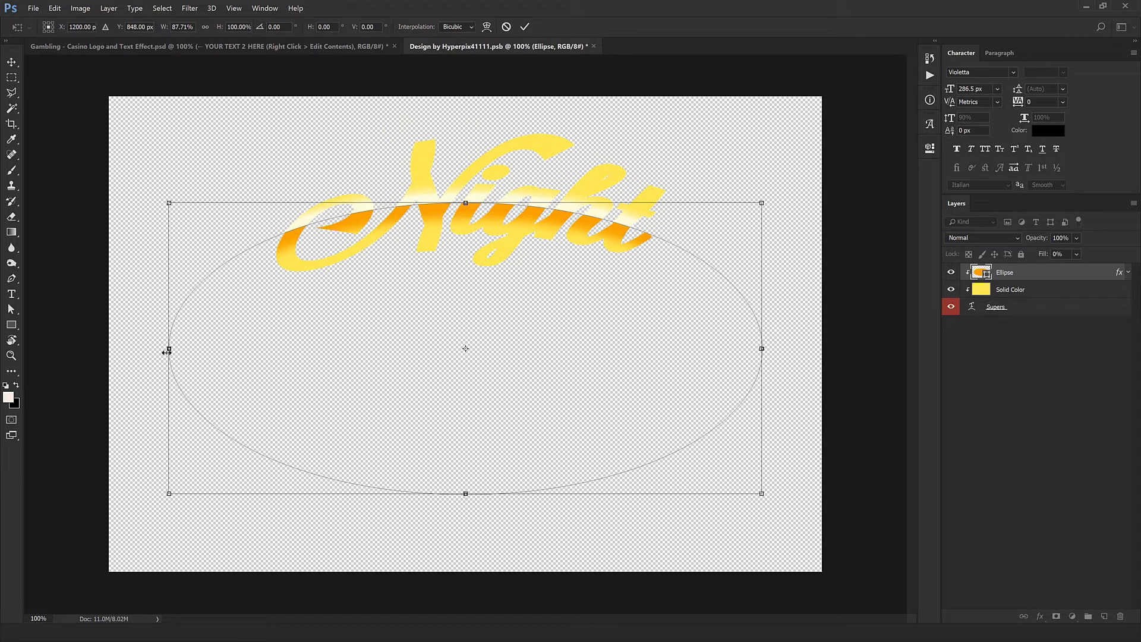
{"action": "mouse_move", "coordinate": [166, 351]}
{"action": "left_mouse_down"}
{"action": "mouse_move", "coordinate": [199, 358]}
{"action": "mouse_move", "coordinate": [182, 359]}
{"action": "left_mouse_up"}
{"action": "key", "text": "Return"}
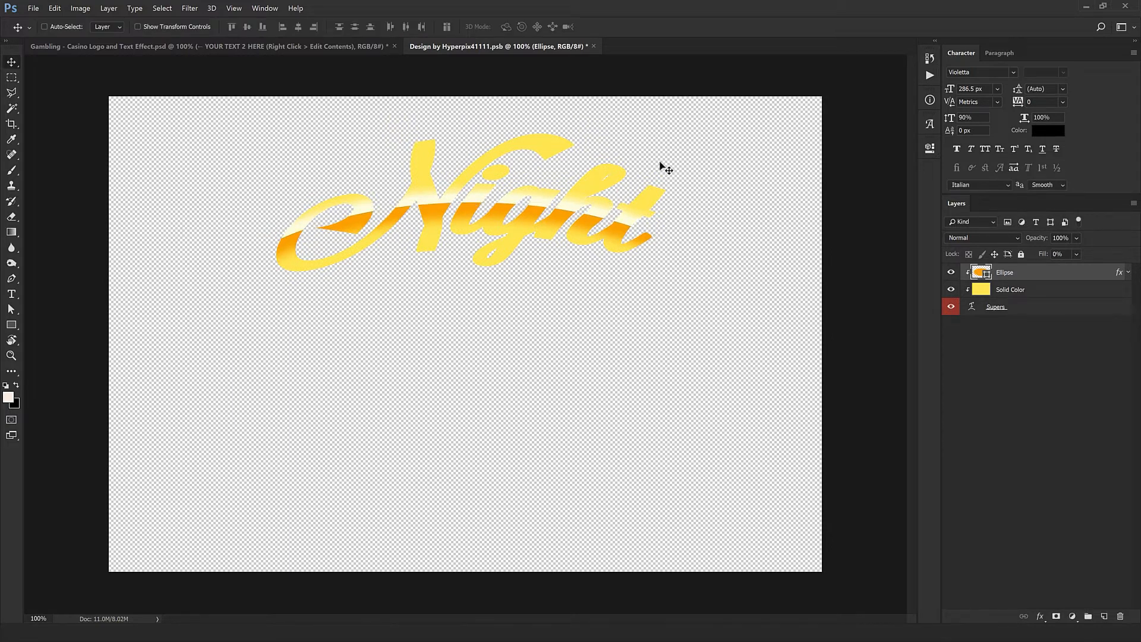
{"action": "left_click", "coordinate": [596, 47]}
{"action": "left_click", "coordinate": [522, 238]}
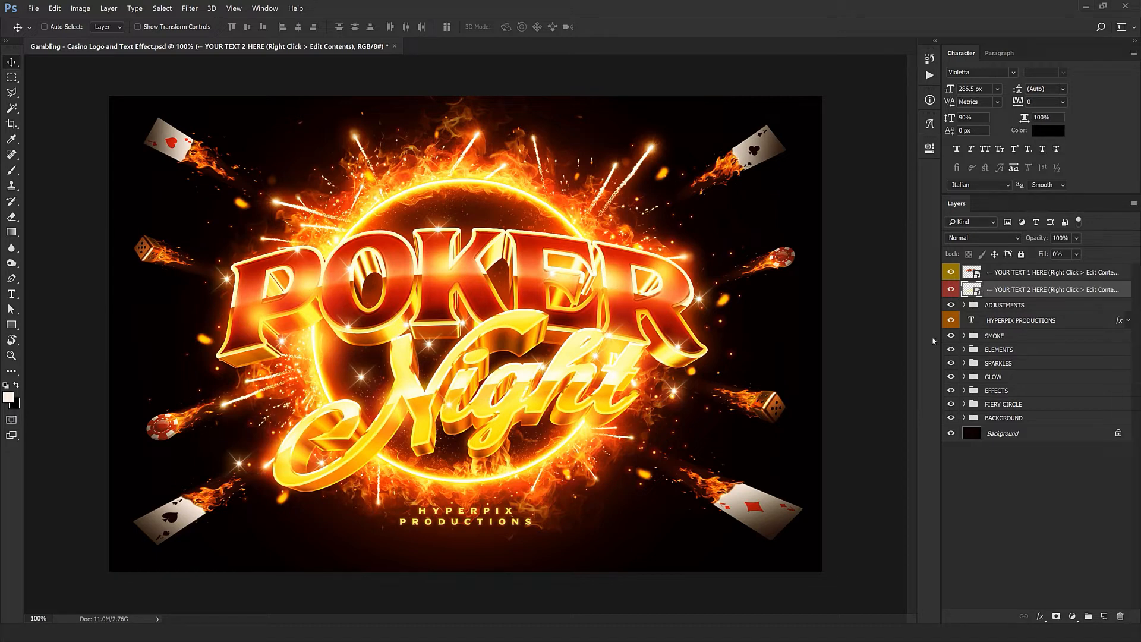
Hide the EXTRUSION groups of both TEXT 2 and TEXT 1 within the EFFECTS group
{"action": "left_click", "coordinate": [964, 391]}
{"action": "left_click", "coordinate": [973, 418]}
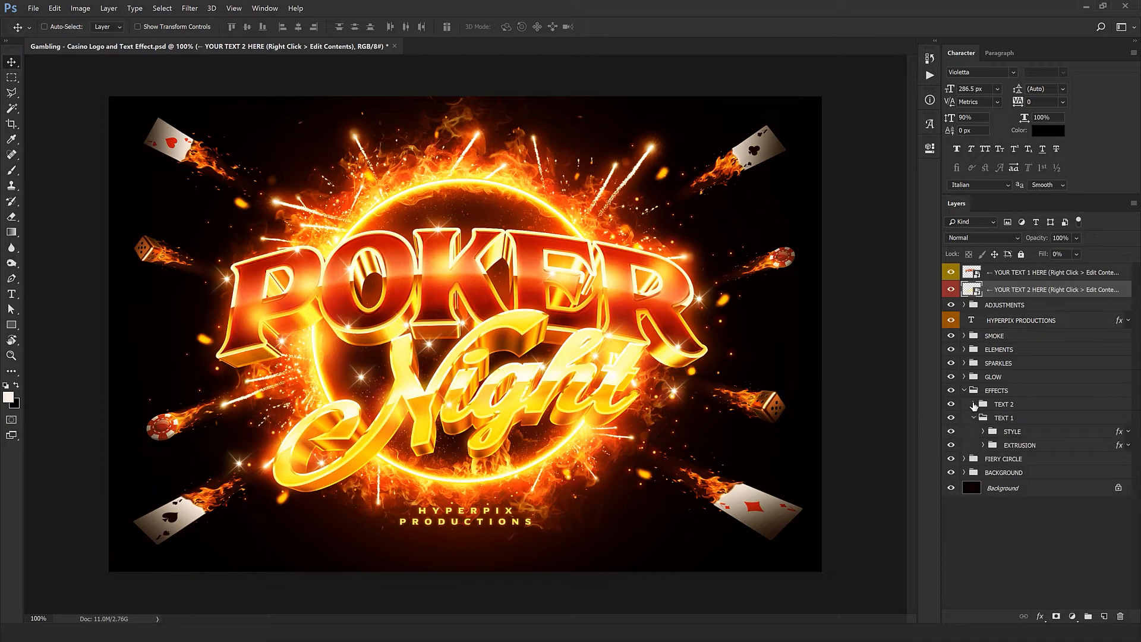
{"action": "left_click", "coordinate": [974, 404]}
{"action": "left_click", "coordinate": [951, 445]}
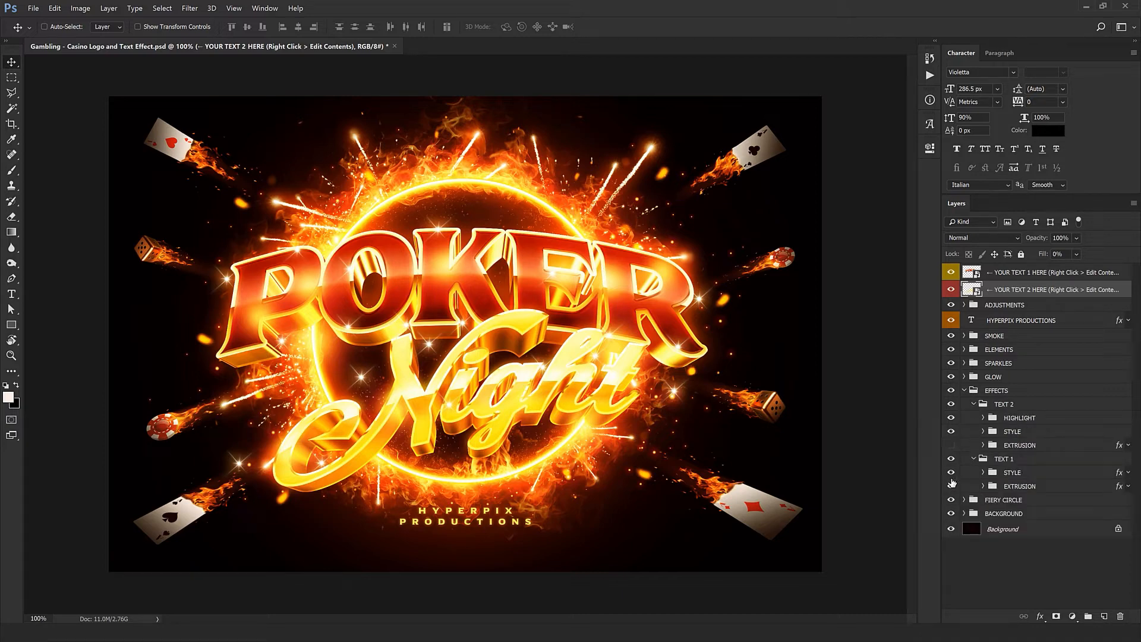
{"action": "left_click", "coordinate": [950, 486]}
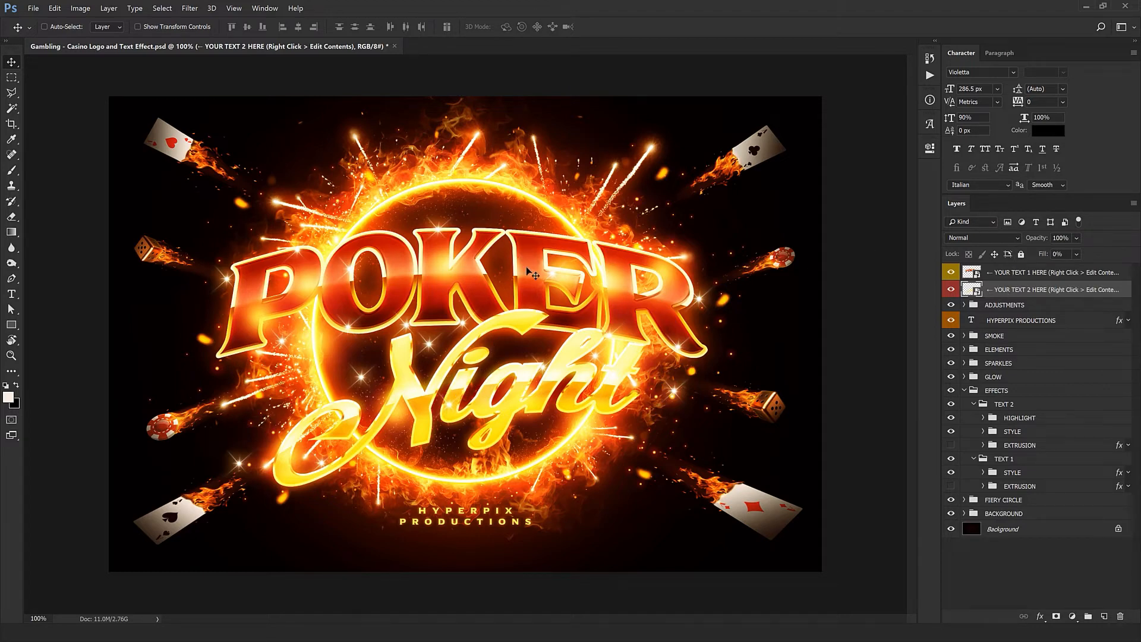
Toggle the ADJUSTMENTS group off and on to compare the design with and without its color adjustments
{"action": "key", "text": "ctrl"}
{"action": "left_click", "coordinate": [1013, 308]}
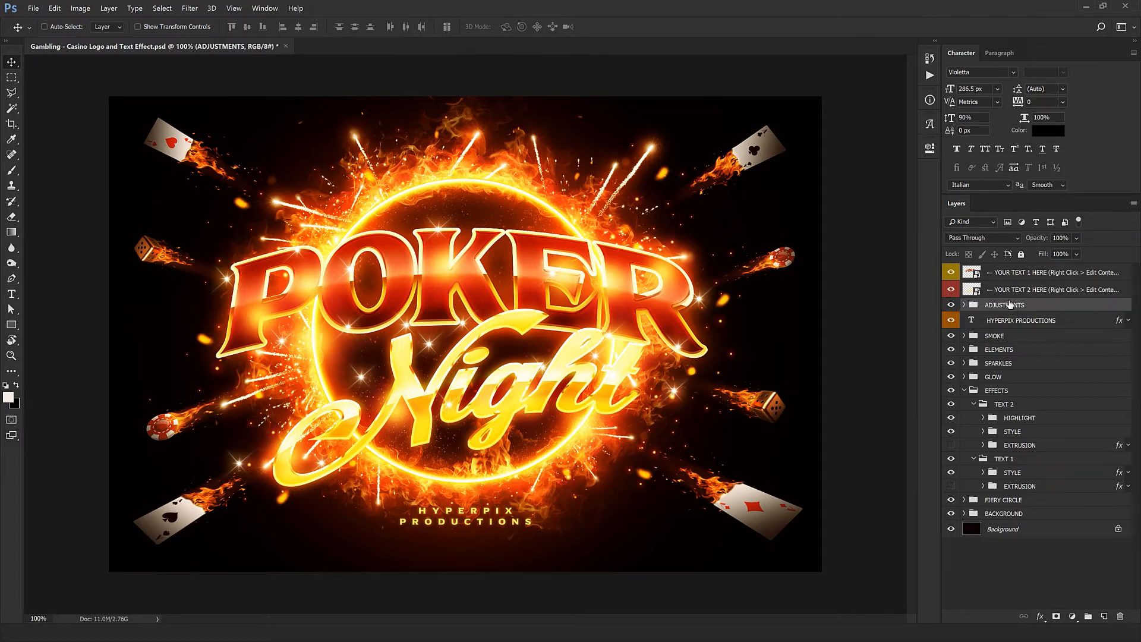
{"action": "left_click", "coordinate": [951, 305]}
{"action": "left_click", "coordinate": [951, 306]}
Replace the HYPERPIX PRODUCTIONS tagline below the logo with "YOUR DESIGN STUDIO"
{"action": "left_click", "coordinate": [974, 322]}
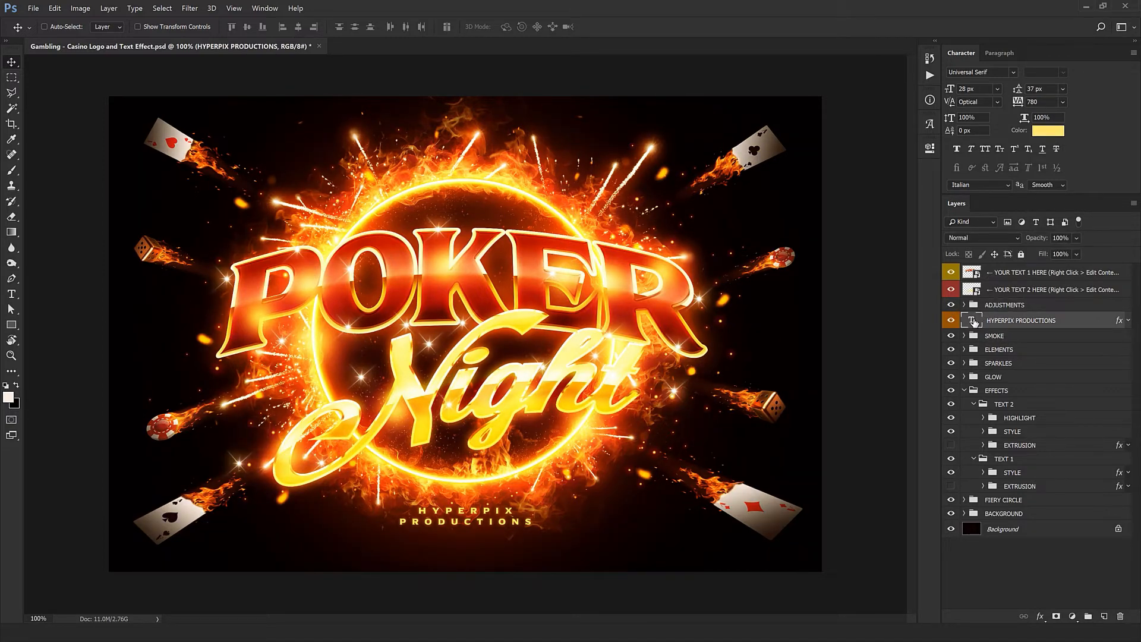
{"action": "double_click", "coordinate": [974, 322]}
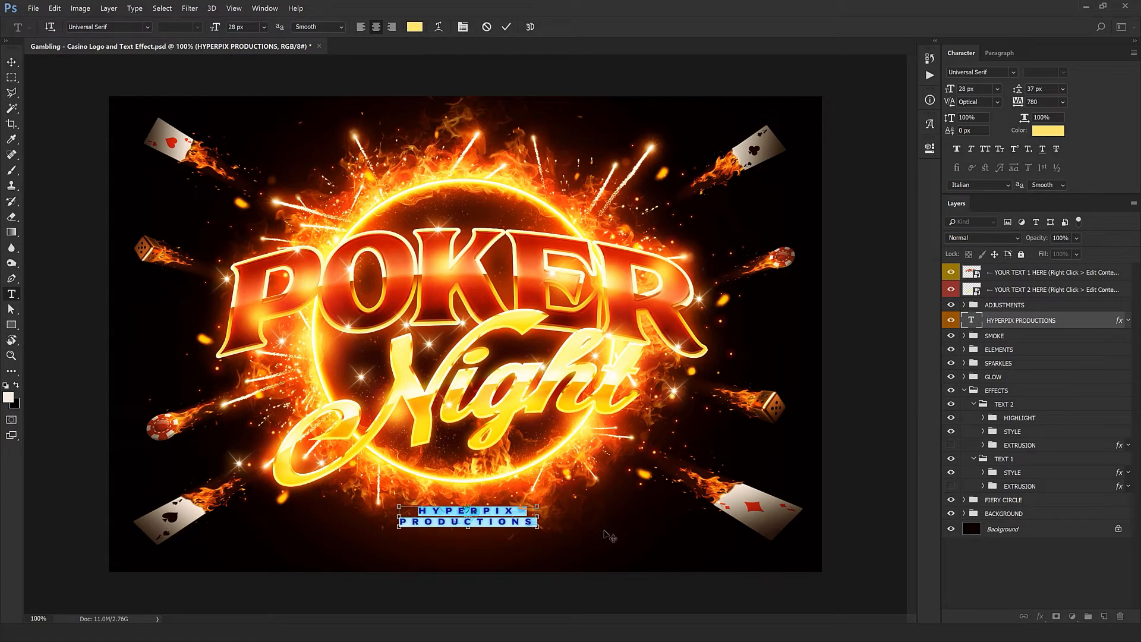
{"action": "type", "text": "YOUR DE"}
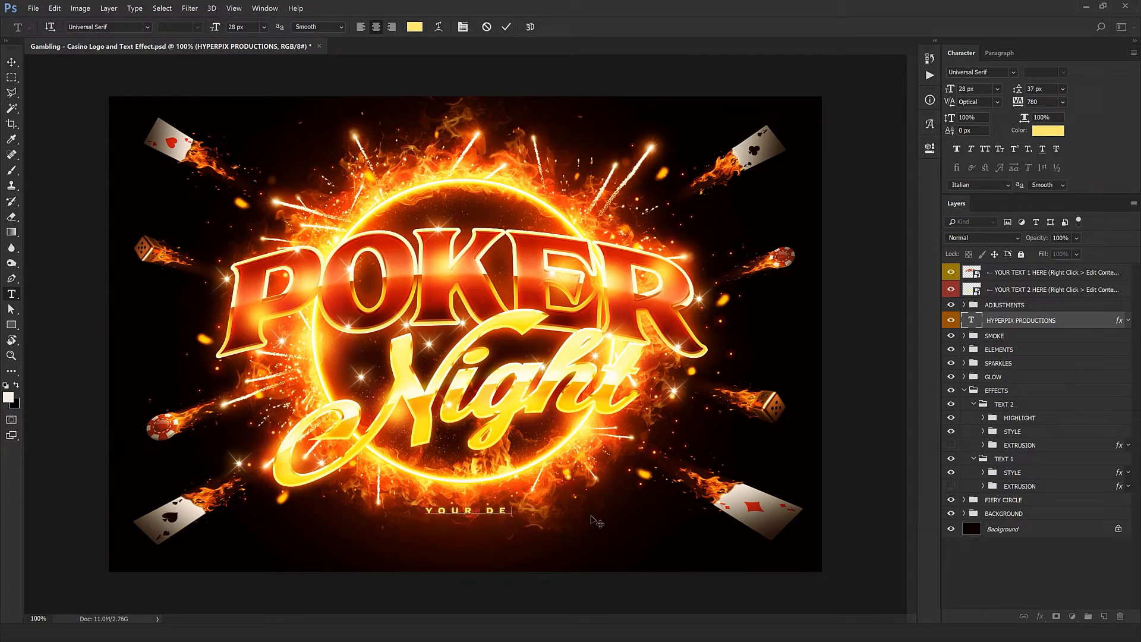
{"action": "type", "text": "SIGN STU"}
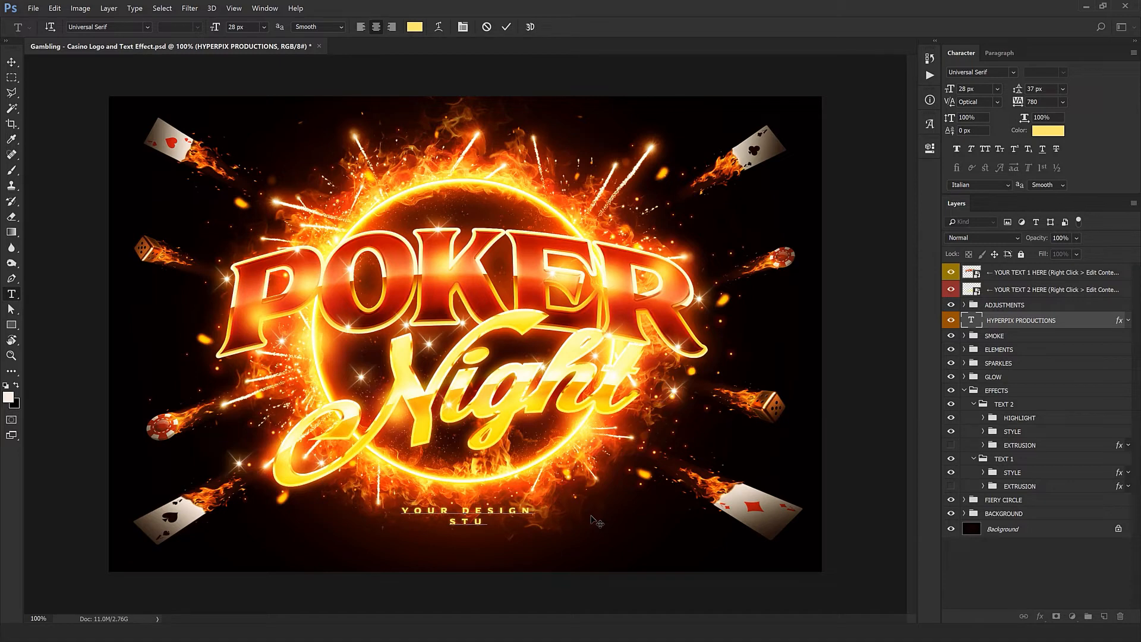
{"action": "type", "text": "DIO"}
{"action": "key", "text": "ctrl+Return"}
{"action": "key", "text": "v"}
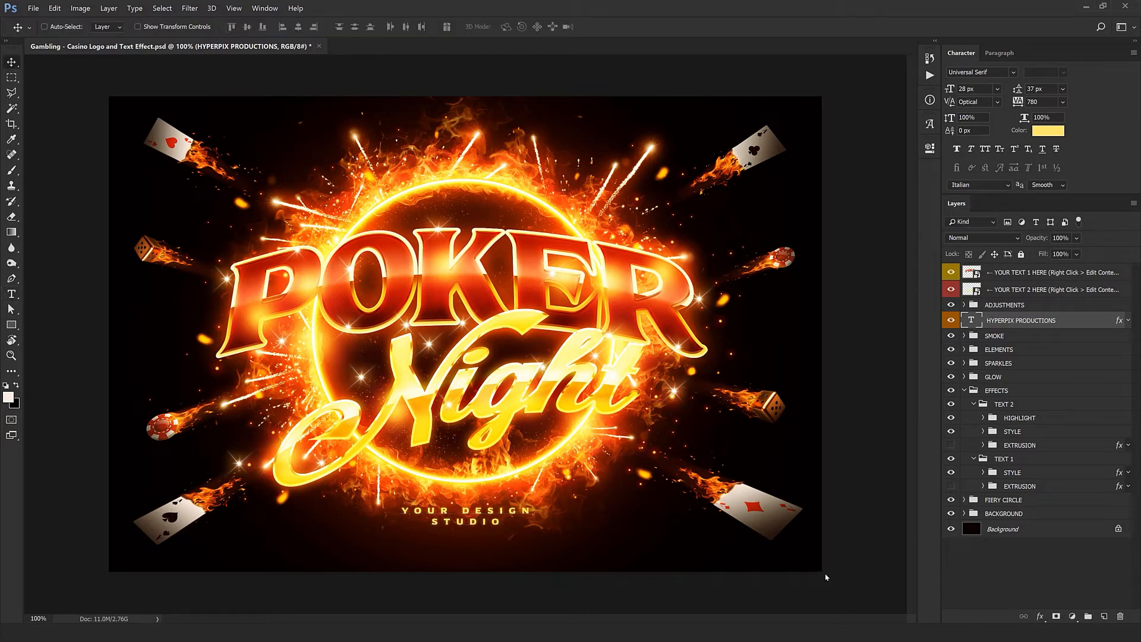
Inspect the layers of the SMOKE group and check the group's visible effect on the design
{"action": "left_click", "coordinate": [964, 335]}
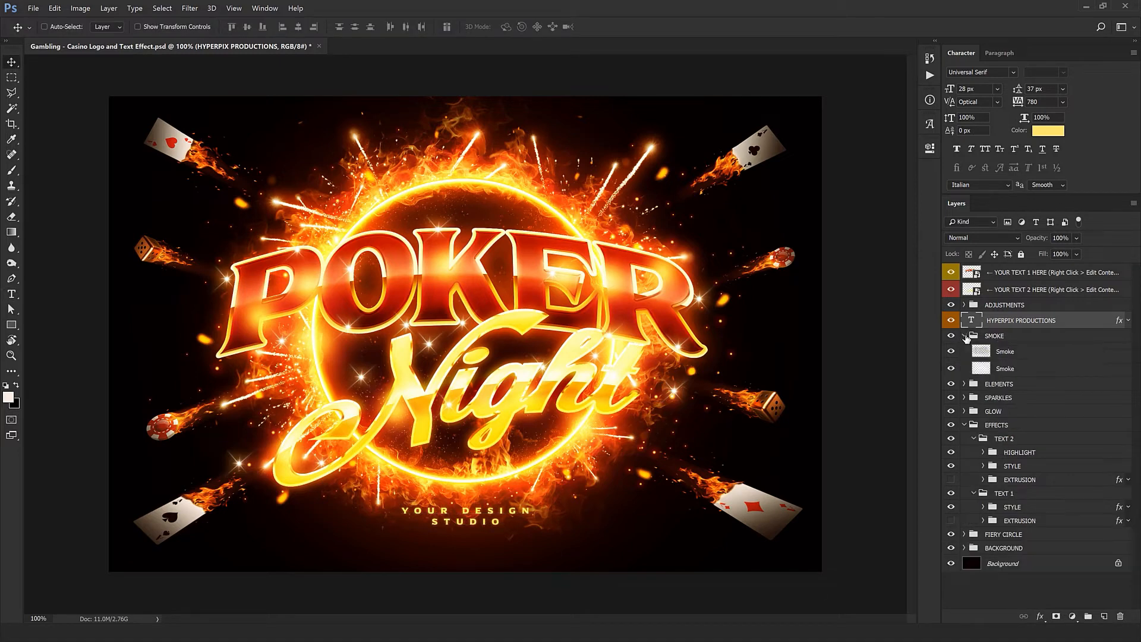
{"action": "left_click", "coordinate": [964, 336]}
{"action": "left_click", "coordinate": [949, 337]}
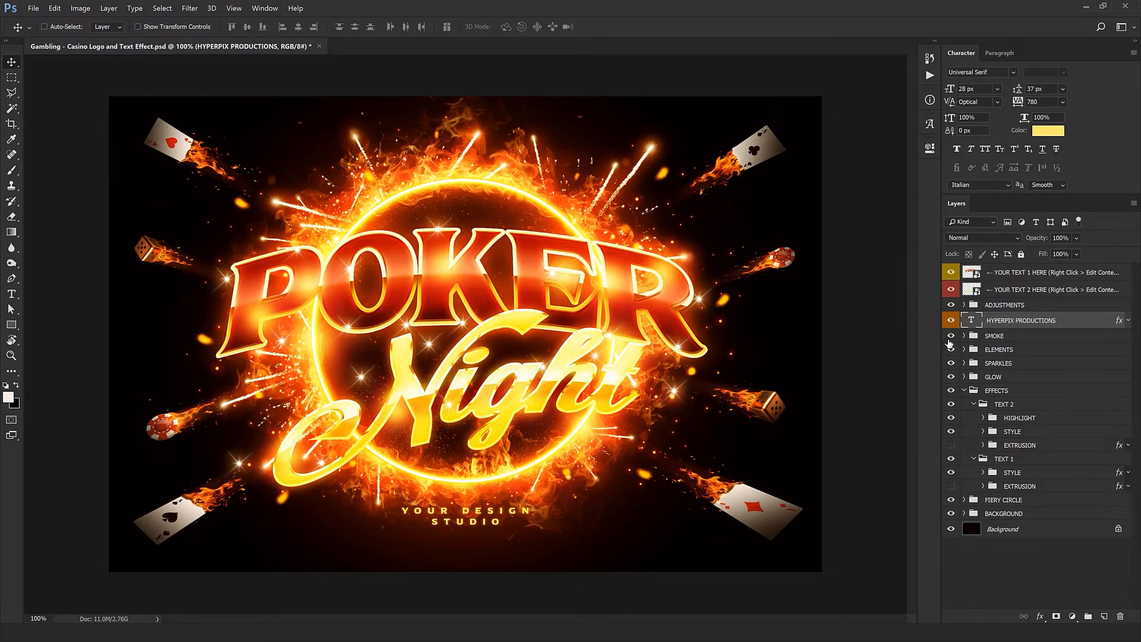
Expand the LEFT elements group, try moving its HEARTS and DICE groups on the canvas, and undo each move
{"action": "left_click", "coordinate": [964, 350]}
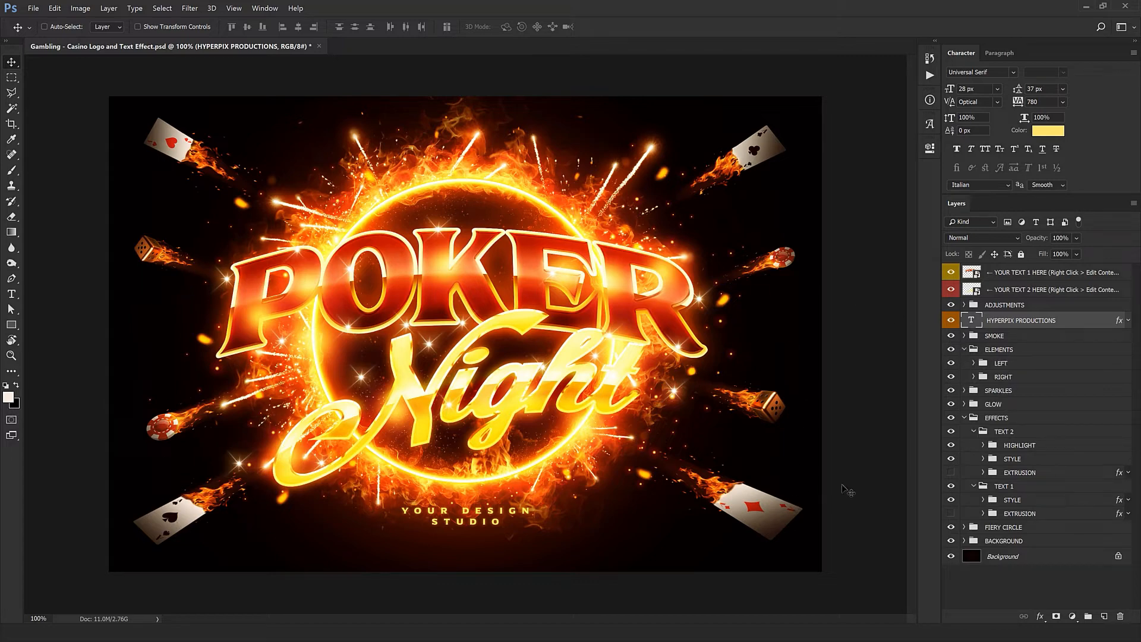
{"action": "left_click", "coordinate": [974, 363]}
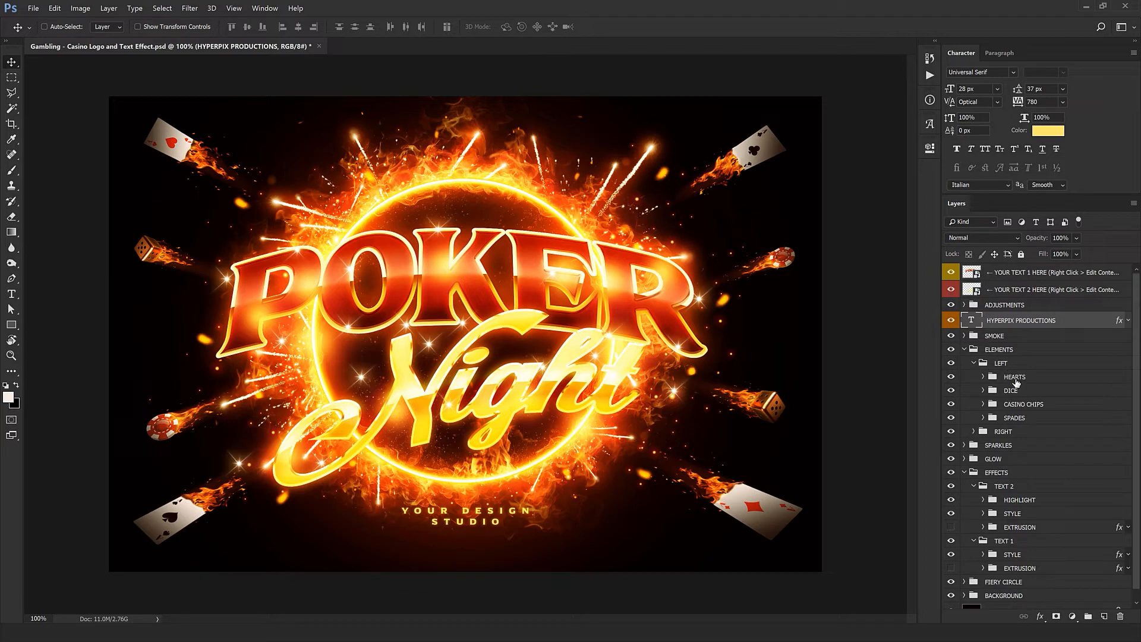
{"action": "left_click", "coordinate": [1016, 380]}
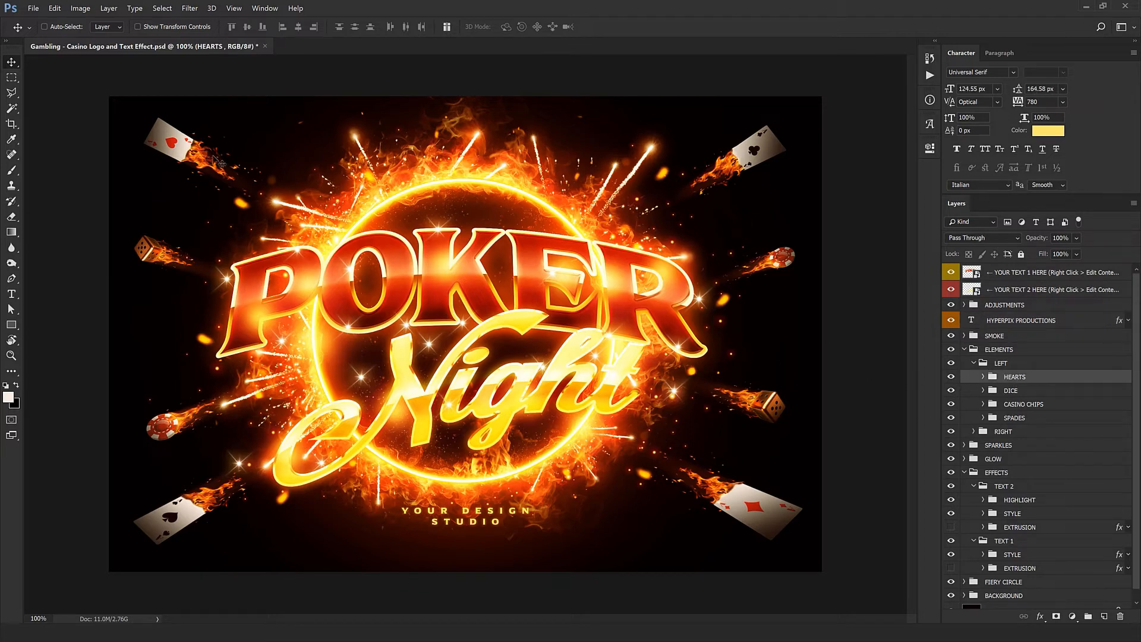
{"action": "left_click_drag", "start_coordinate": [382, 304], "coordinate": [423, 257]}
{"action": "key", "text": "ctrl+z"}
{"action": "left_click", "coordinate": [1037, 393]}
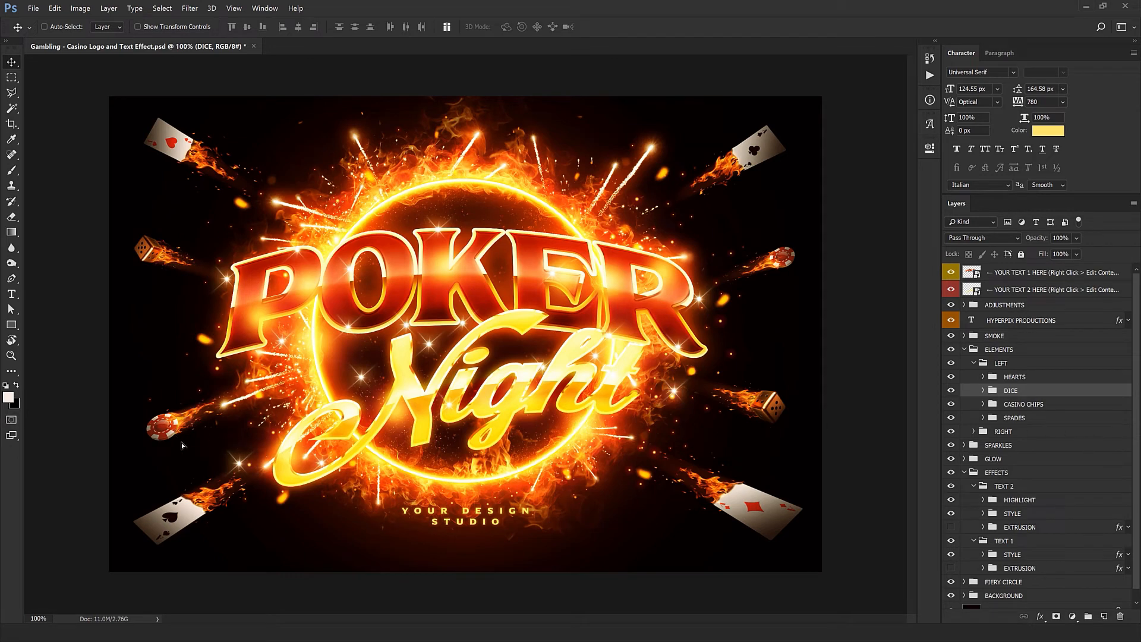
{"action": "left_click_drag", "start_coordinate": [225, 465], "coordinate": [246, 422]}
{"action": "key", "text": "ctrl+z"}
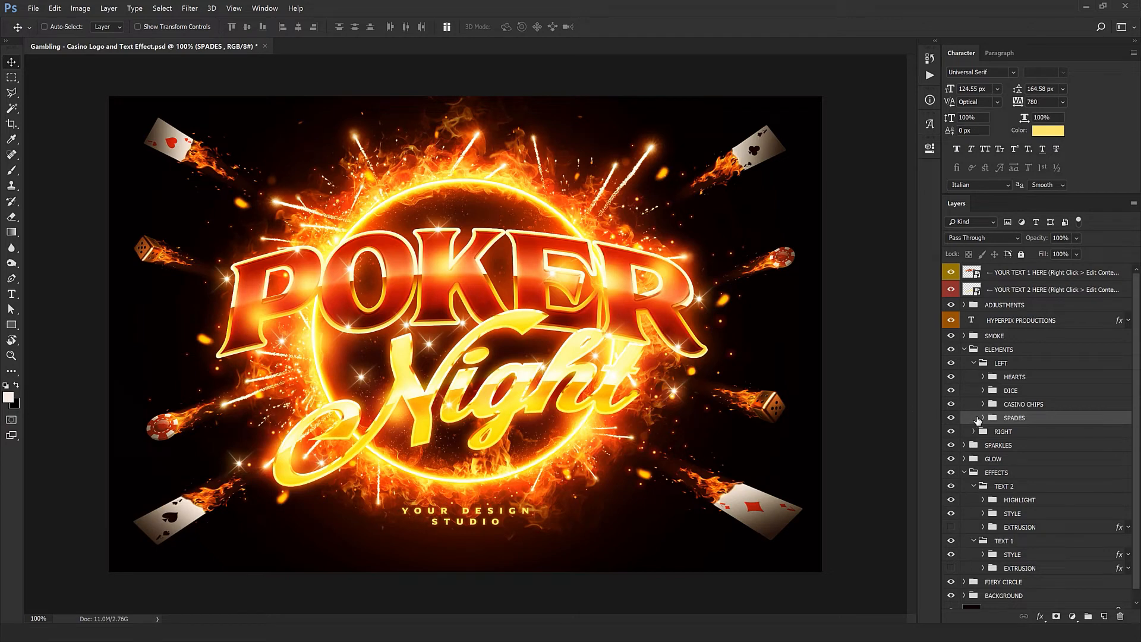
Duplicate the Fire layer in the SPADES group, then transform and reposition the copy along the burning card's tail
{"action": "left_click", "coordinate": [982, 417]}
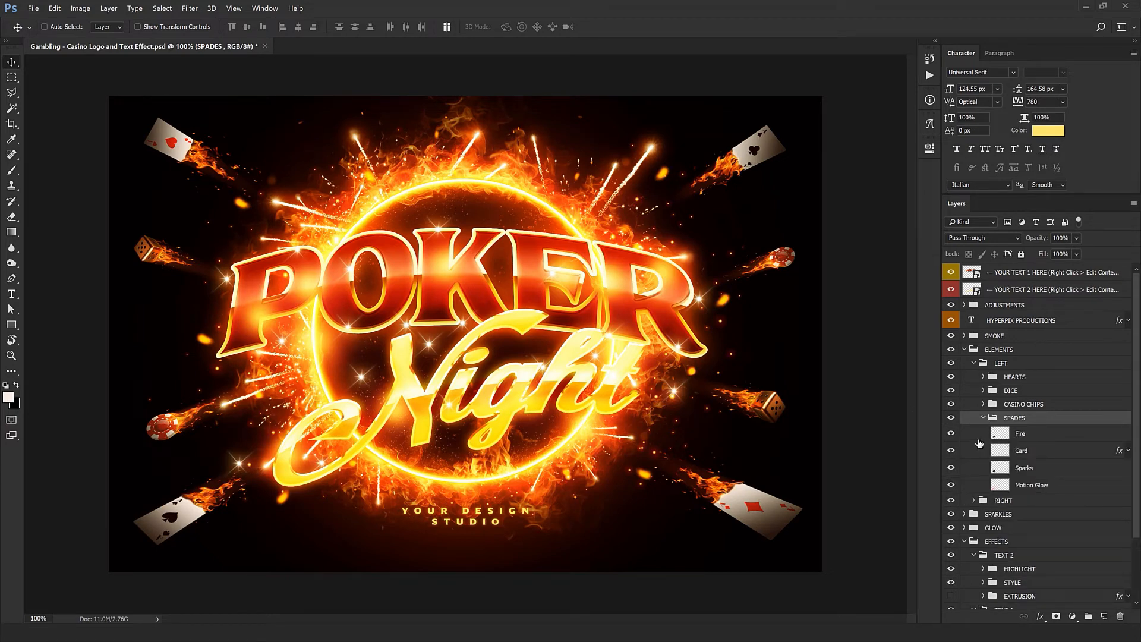
{"action": "left_click", "coordinate": [951, 435]}
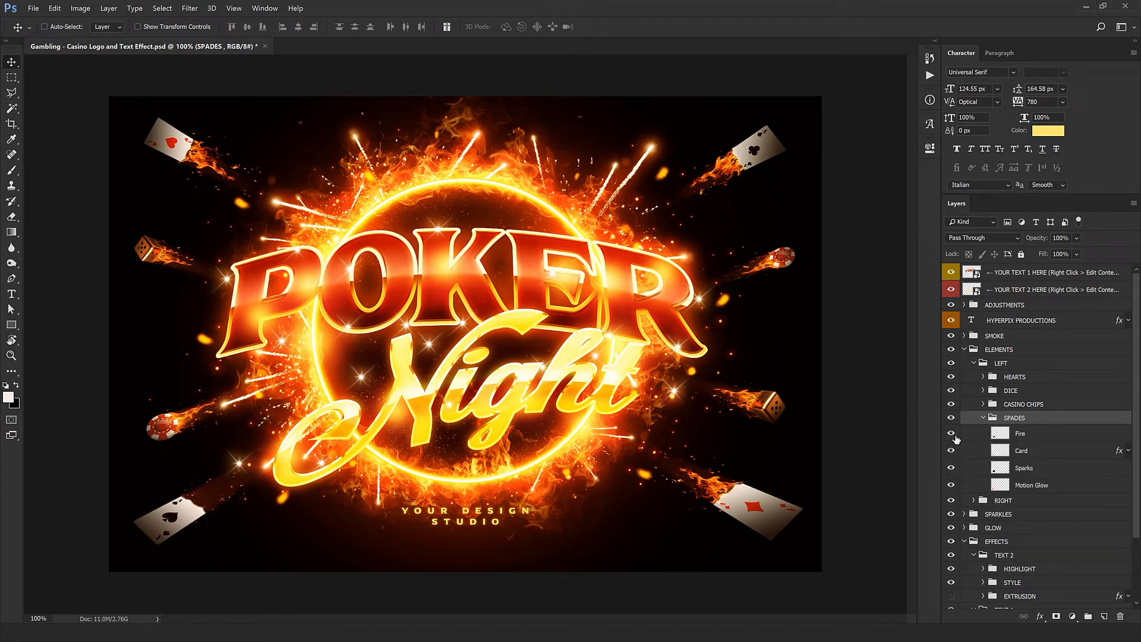
{"action": "left_click", "coordinate": [1039, 435]}
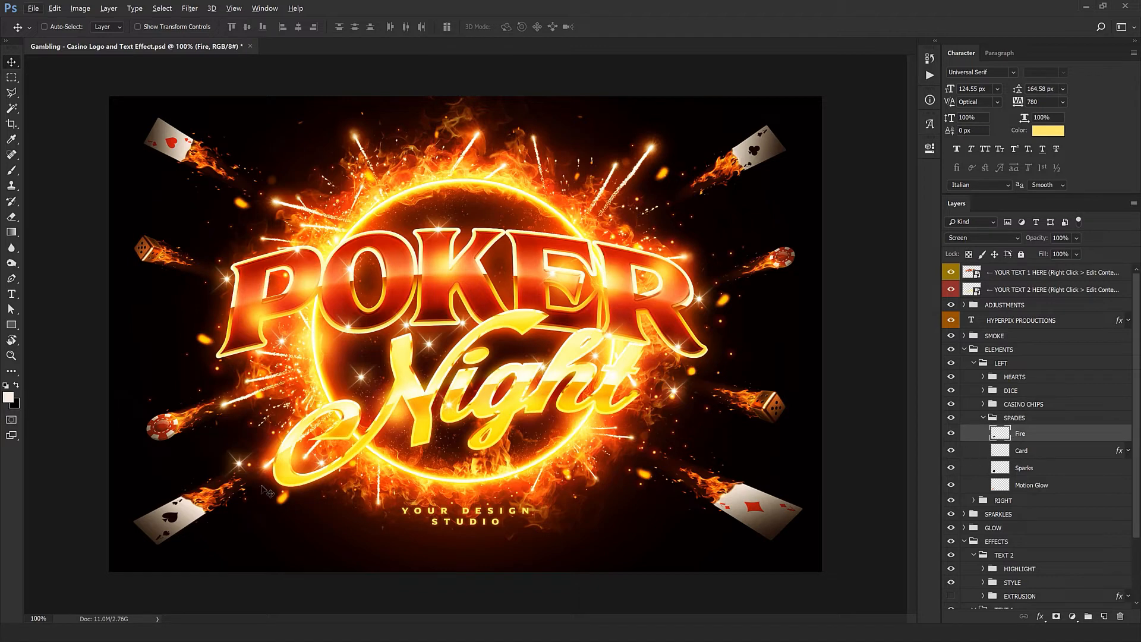
{"action": "left_click_drag", "start_coordinate": [262, 531], "coordinate": [236, 515]}
{"action": "key", "text": "ctrl+t"}
{"action": "key", "text": "Return"}
{"action": "key", "text": "ctrl+t"}
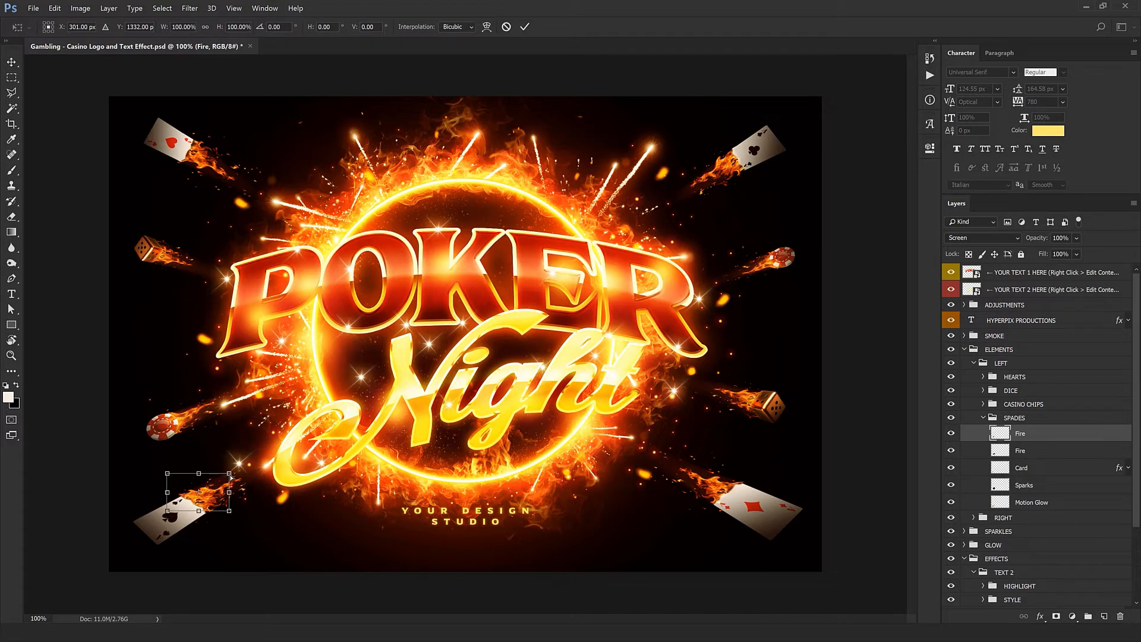
{"action": "left_click_drag", "start_coordinate": [230, 473], "coordinate": [257, 455]}
{"action": "key", "text": "Return"}
{"action": "left_click_drag", "start_coordinate": [254, 500], "coordinate": [310, 465]}
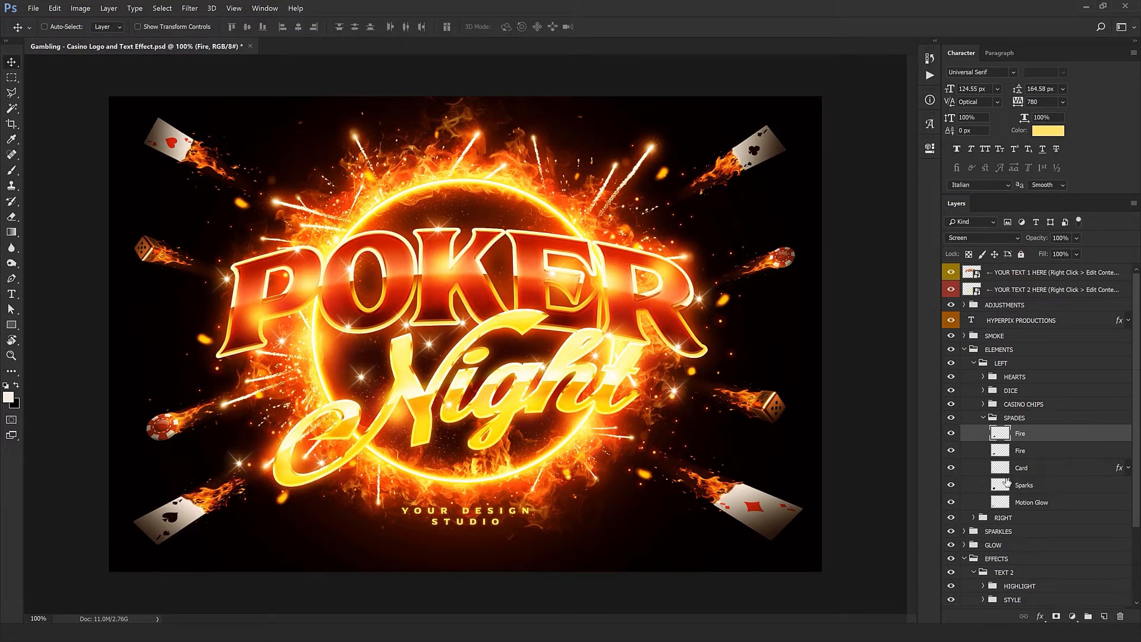
Duplicate the Sparks layer in the SPADES group and transform the copy beside the burning spade card
{"action": "left_click", "coordinate": [1032, 492]}
{"action": "left_click_drag", "start_coordinate": [227, 544], "coordinate": [177, 498]}
{"action": "key", "text": "ctrl+j"}
{"action": "key", "text": "ctrl+t"}
{"action": "left_click_drag", "start_coordinate": [350, 502], "coordinate": [237, 510]}
{"action": "key", "text": "Return"}
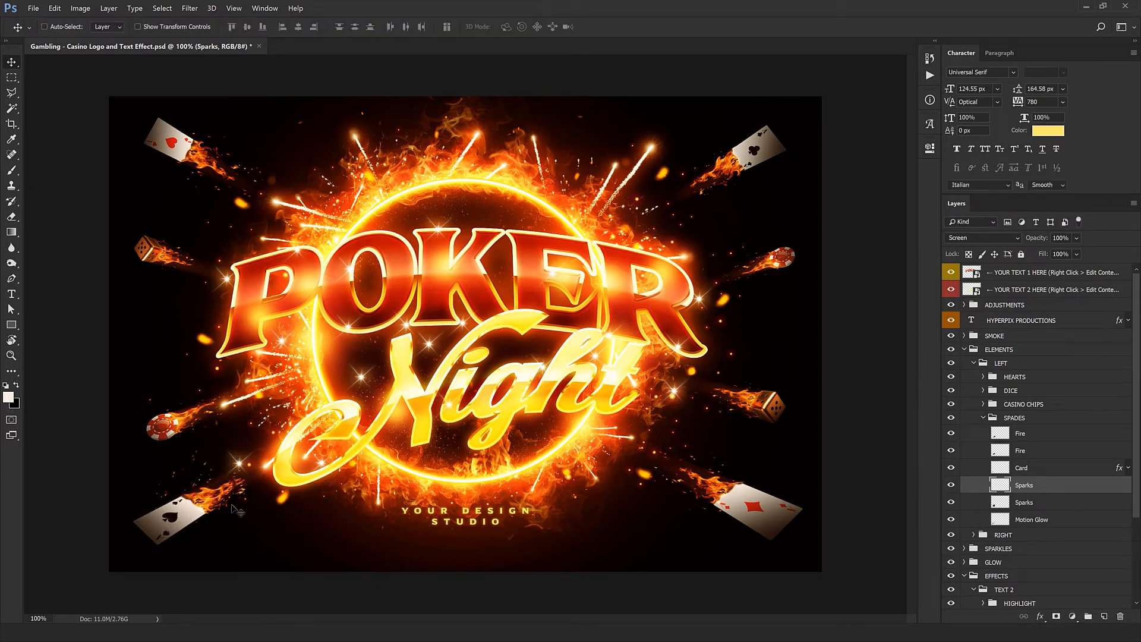
Make a second copy of the Sparks layer in the SPADES group, then transform and reposition it near the card
{"action": "left_click_drag", "start_coordinate": [199, 550], "coordinate": [228, 526]}
{"action": "key", "text": "ctrl+j"}
{"action": "key", "text": "ctrl+t"}
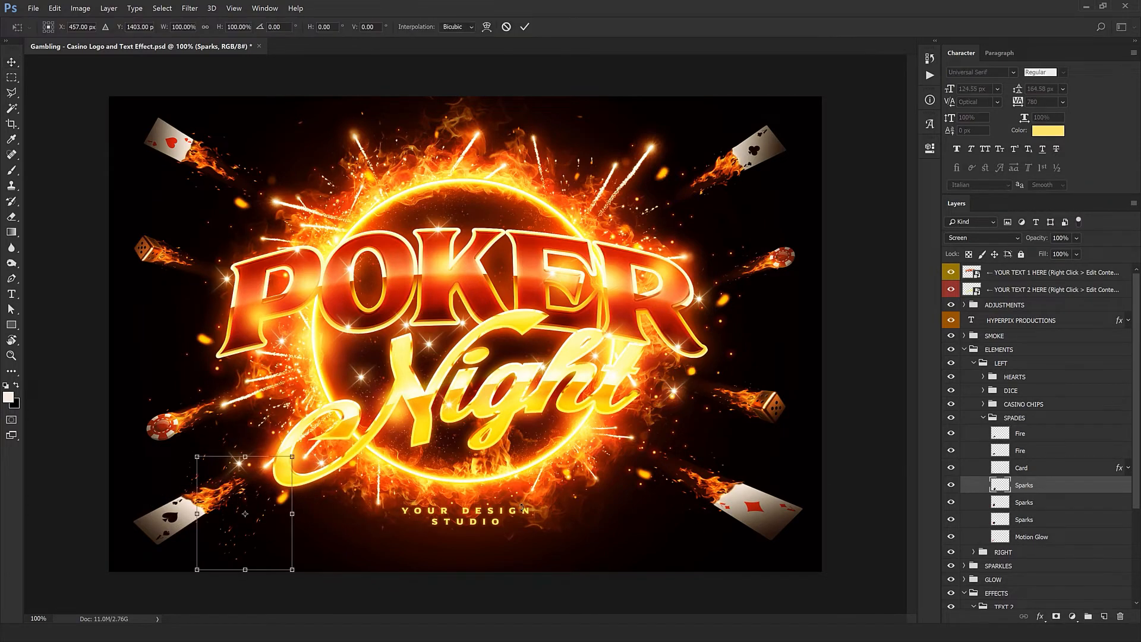
{"action": "left_click_drag", "start_coordinate": [253, 585], "coordinate": [213, 579]}
{"action": "key", "text": "Return"}
{"action": "left_click_drag", "start_coordinate": [285, 510], "coordinate": [394, 497]}
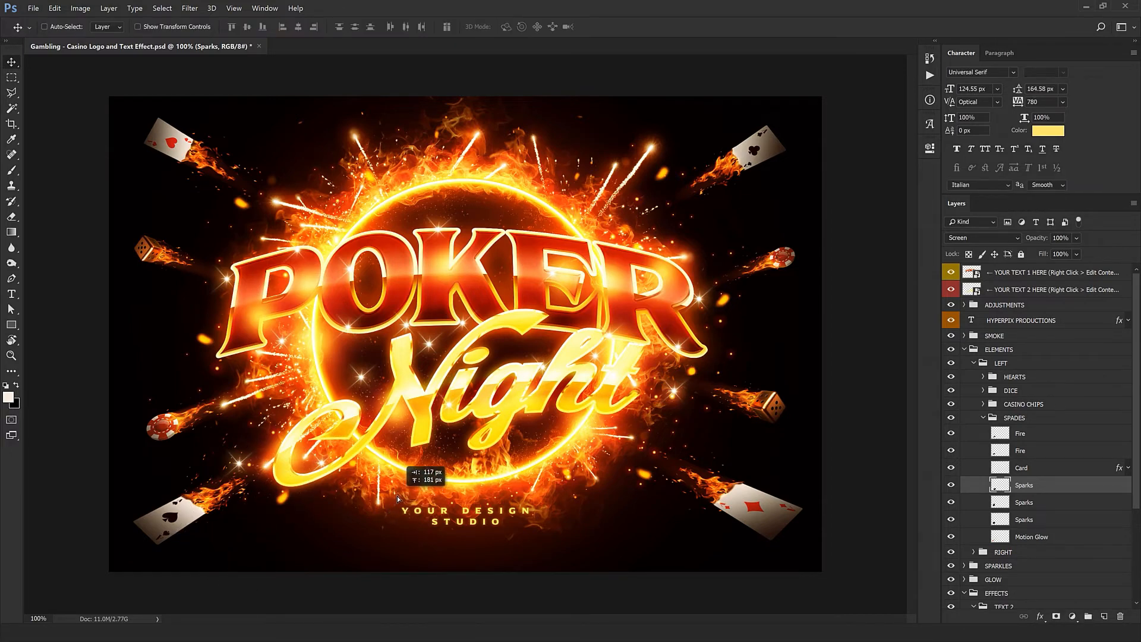
{"action": "left_click_drag", "start_coordinate": [594, 449], "coordinate": [590, 449]}
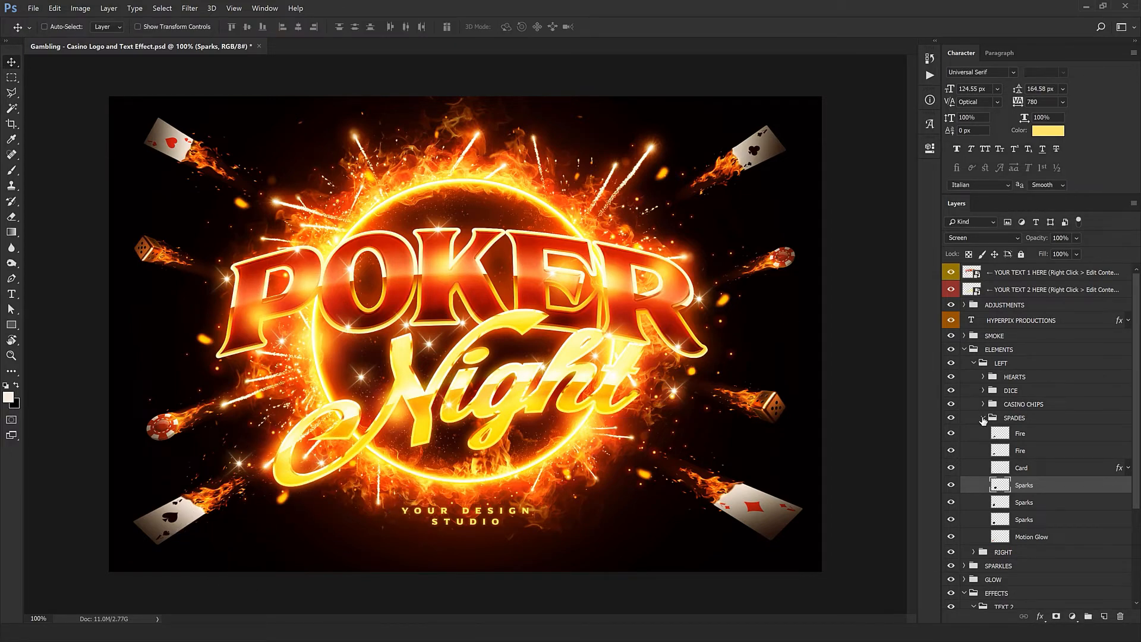
Collapse the SPADES and LEFT groups, and toggle the ELEMENTS group to compare the design with and without its cards, dice and chips
{"action": "left_click", "coordinate": [983, 418]}
{"action": "left_click", "coordinate": [974, 363]}
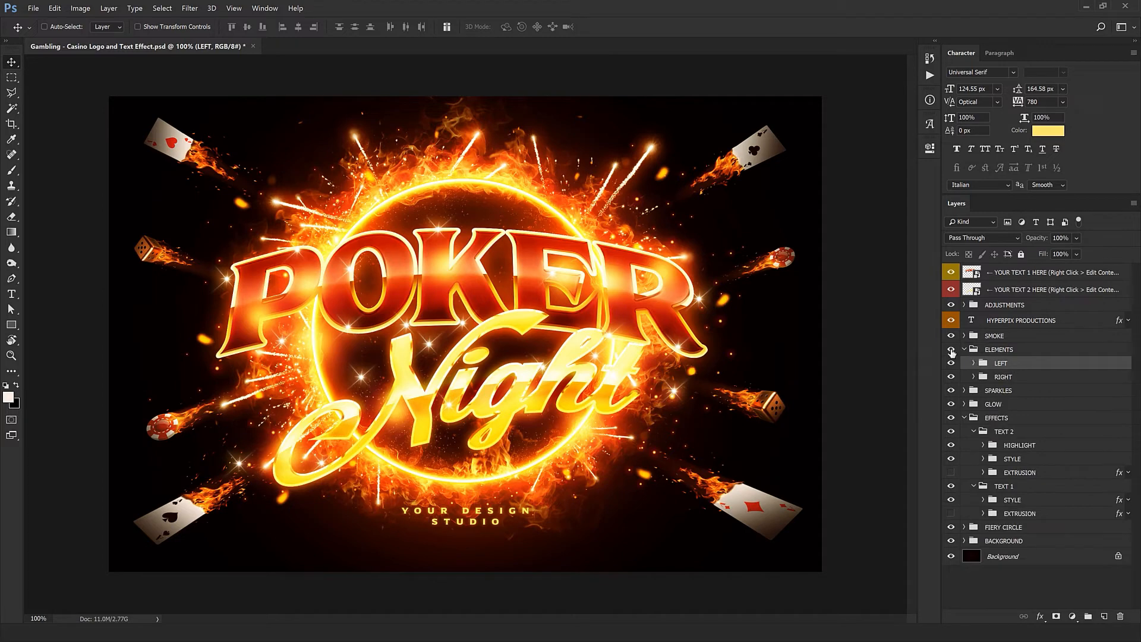
{"action": "left_click", "coordinate": [950, 350]}
{"action": "left_click", "coordinate": [951, 350]}
{"action": "left_click", "coordinate": [950, 350]}
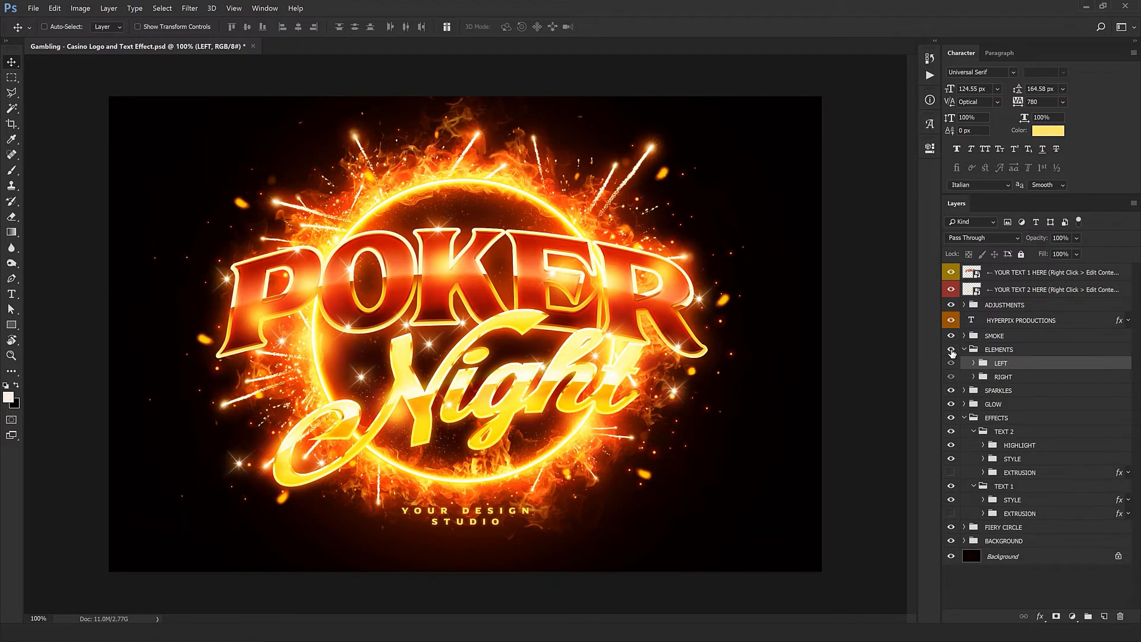
{"action": "left_click", "coordinate": [950, 350]}
Try moving the first group inside the RIGHT elements group, and collapse the RIGHT and ELEMENTS groups
{"action": "left_click", "coordinate": [973, 377]}
{"action": "left_click", "coordinate": [1012, 390]}
{"action": "mouse_move", "coordinate": [764, 462]}
{"action": "left_mouse_down"}
{"action": "mouse_move", "coordinate": [732, 505]}
{"action": "mouse_move", "coordinate": [663, 529]}
{"action": "mouse_move", "coordinate": [655, 513]}
{"action": "mouse_move", "coordinate": [704, 481]}
{"action": "mouse_move", "coordinate": [710, 521]}
{"action": "mouse_move", "coordinate": [776, 455]}
{"action": "left_mouse_up"}
{"action": "left_click", "coordinate": [974, 376]}
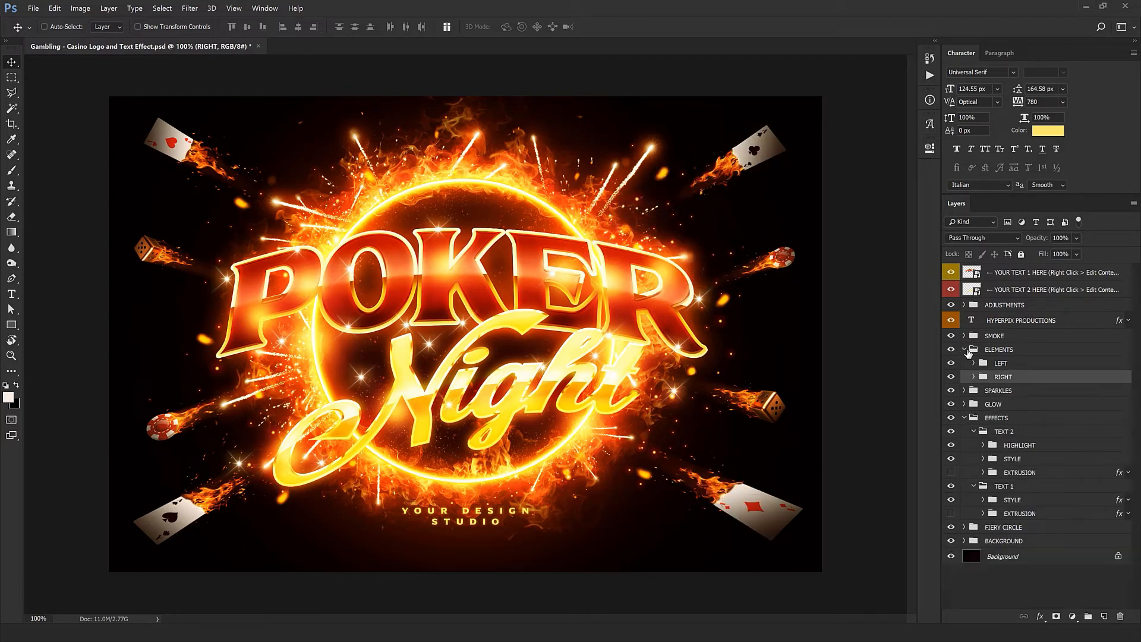
{"action": "left_click", "coordinate": [968, 352]}
{"action": "left_click", "coordinate": [965, 350]}
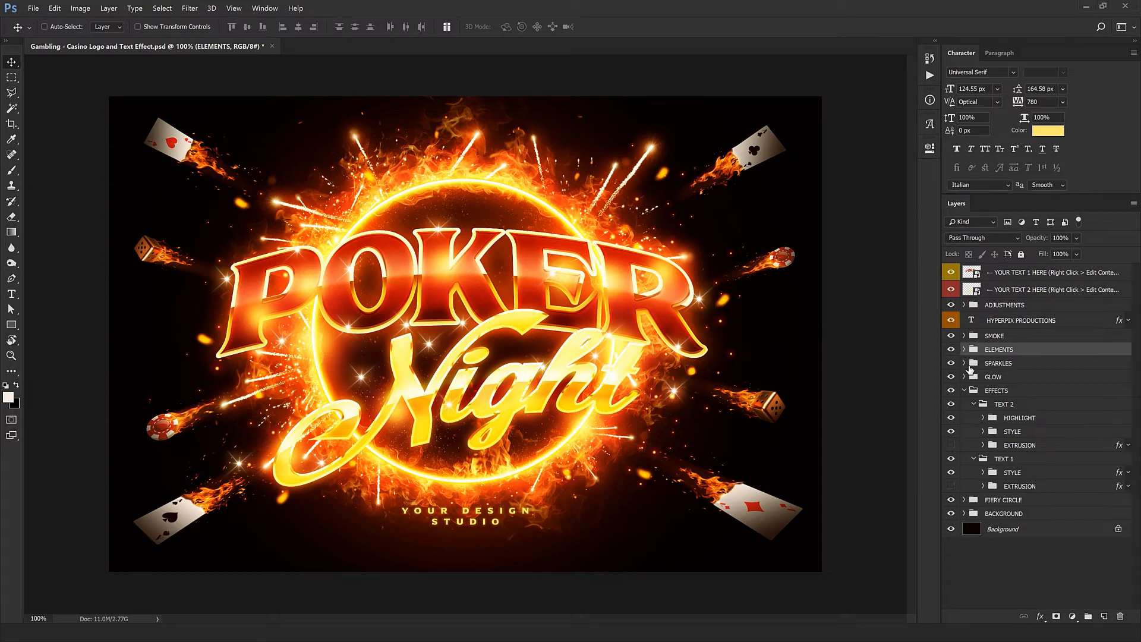
Expand the SPARKLES group and move its first five Sparkle groups to new spots around the POKER Night lettering
{"action": "left_click", "coordinate": [965, 363]}
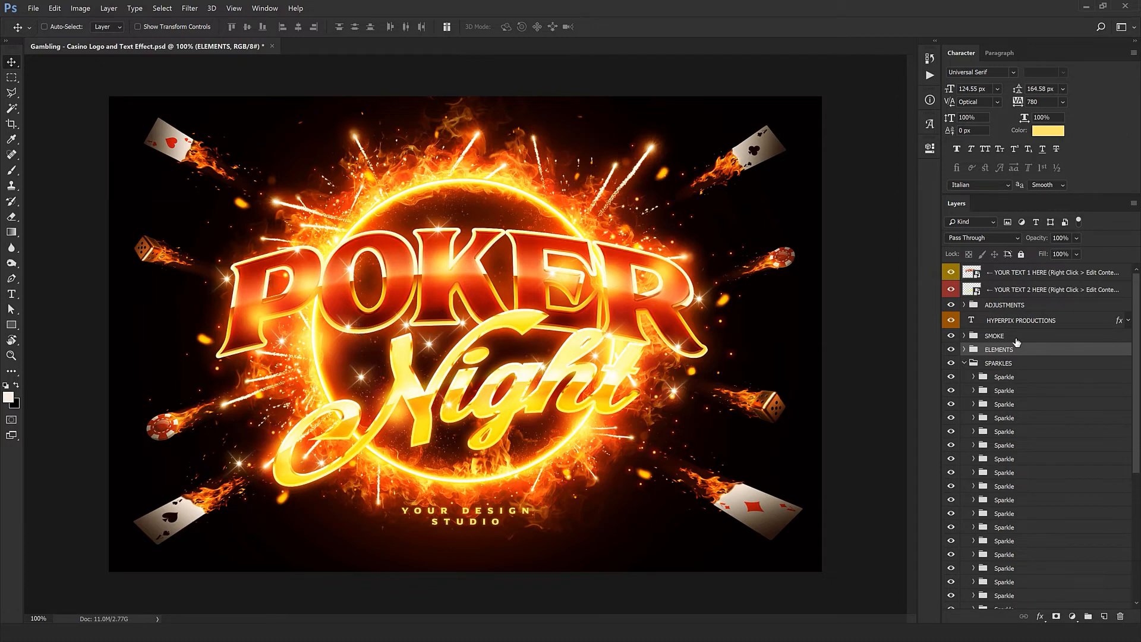
{"action": "left_click", "coordinate": [1009, 380]}
{"action": "left_click_drag", "start_coordinate": [490, 351], "coordinate": [411, 506]}
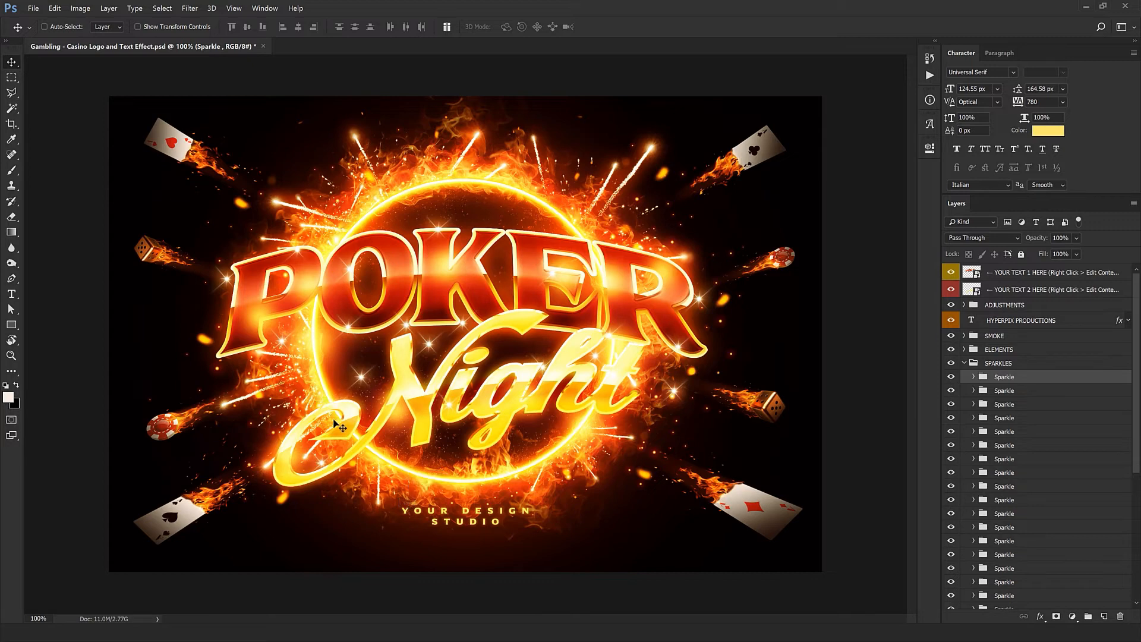
{"action": "left_click", "coordinate": [1055, 397]}
{"action": "left_click_drag", "start_coordinate": [498, 467], "coordinate": [515, 363]}
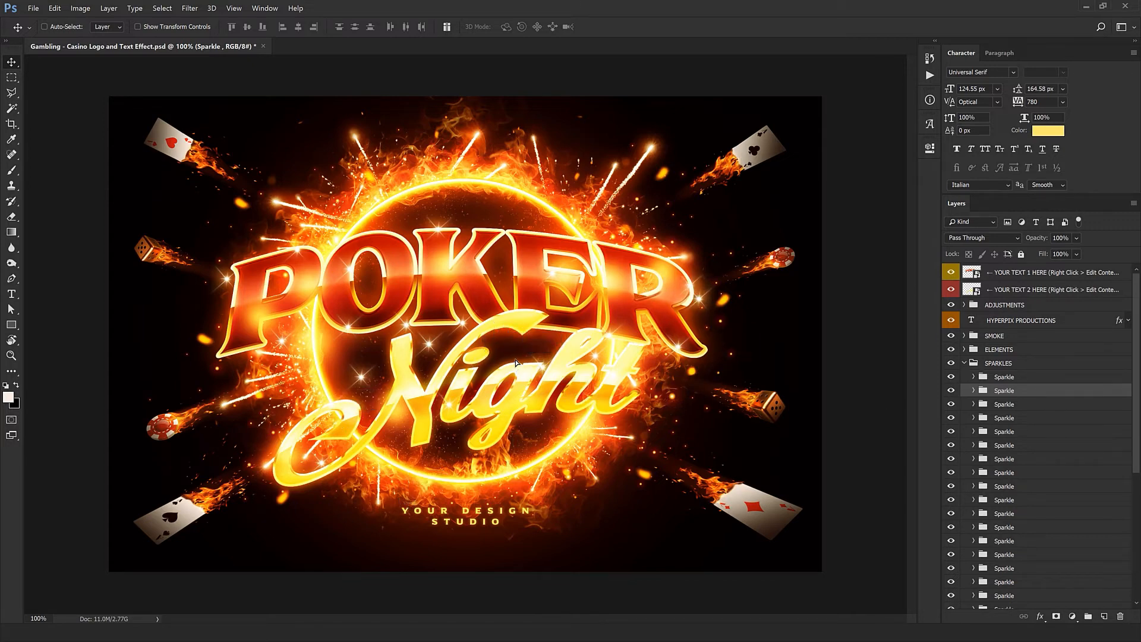
{"action": "left_click", "coordinate": [1043, 404]}
{"action": "left_click_drag", "start_coordinate": [677, 380], "coordinate": [436, 318]}
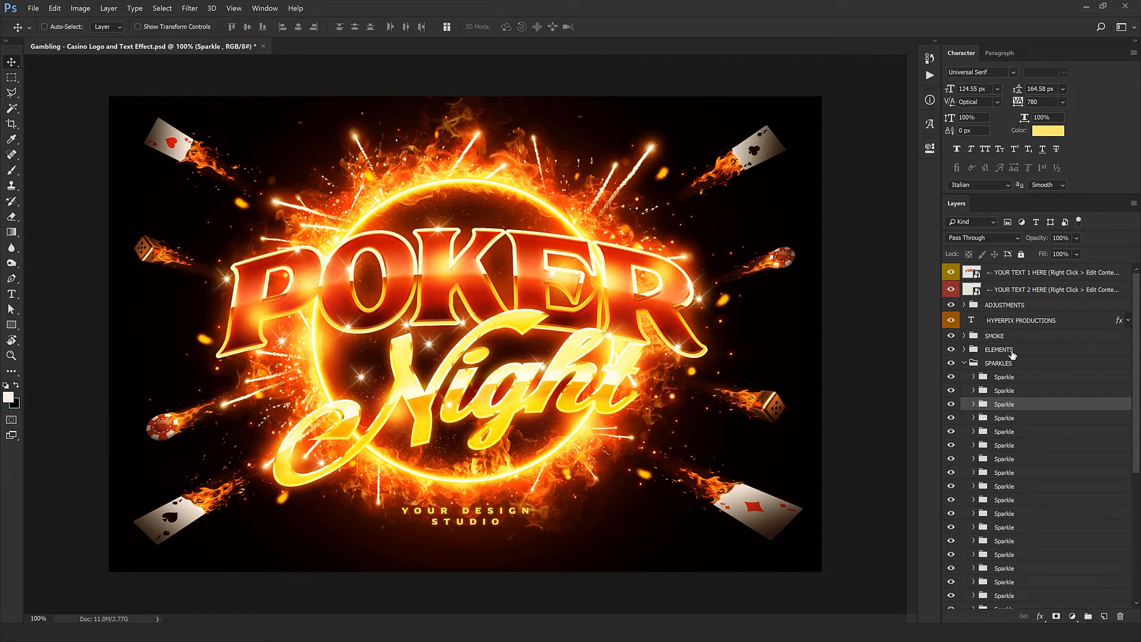
{"action": "left_click", "coordinate": [1013, 418]}
{"action": "left_click_drag", "start_coordinate": [556, 447], "coordinate": [738, 442]}
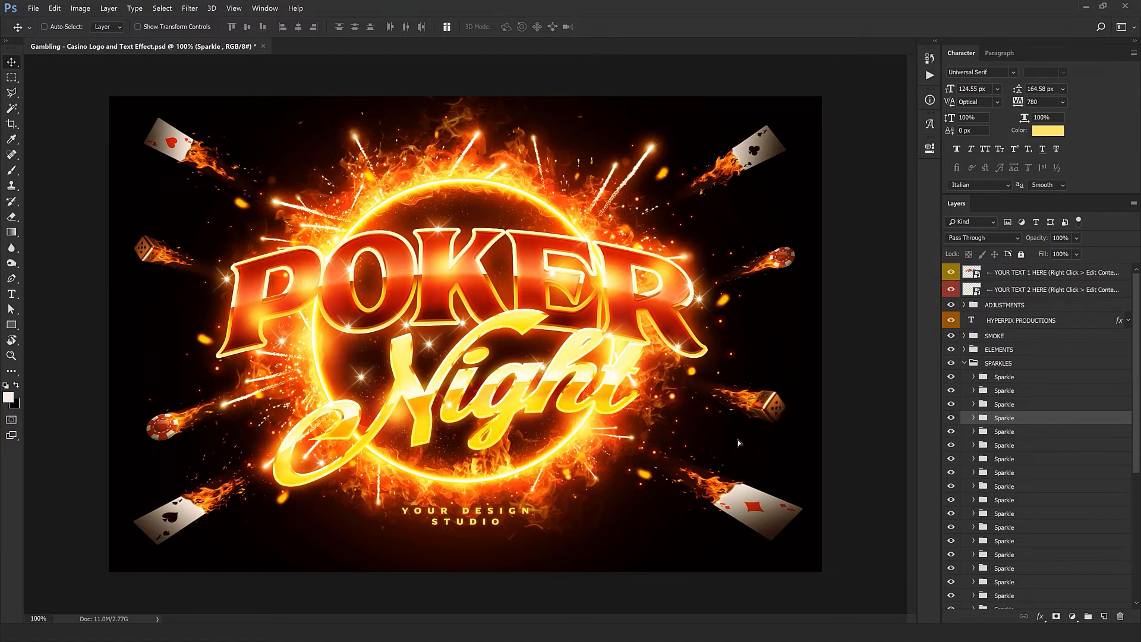
{"action": "left_click", "coordinate": [1023, 433]}
{"action": "left_click_drag", "start_coordinate": [683, 371], "coordinate": [557, 454]}
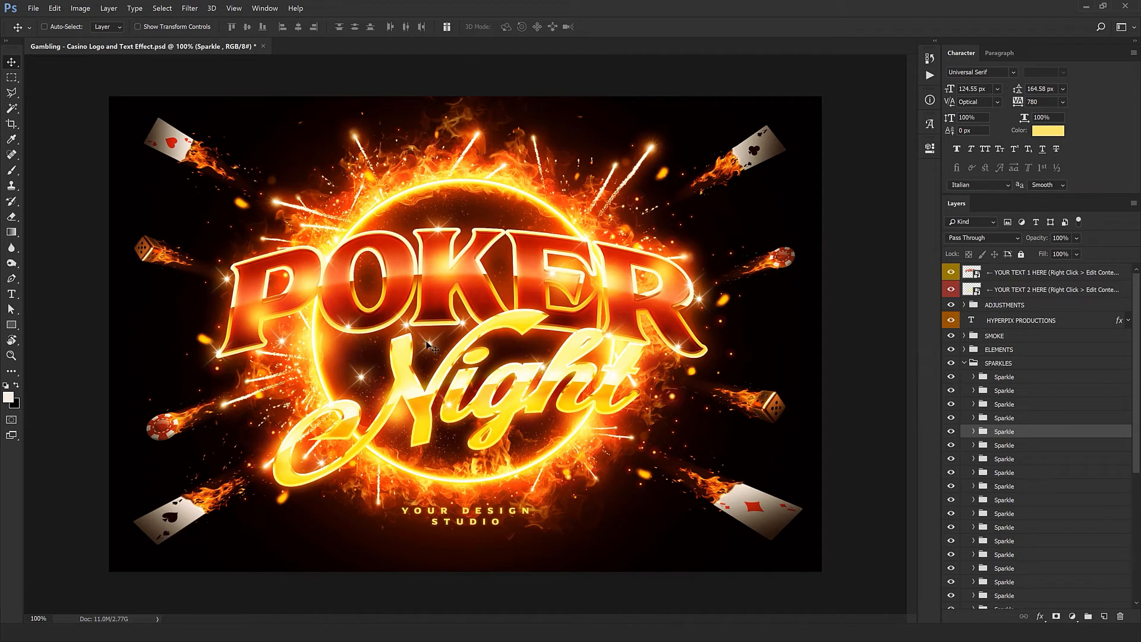
Pick the SPARKLES group from the layers beneath the lettering on the canvas and collapse it
{"action": "right_click", "coordinate": [426, 343]}
{"action": "left_click", "coordinate": [496, 313]}
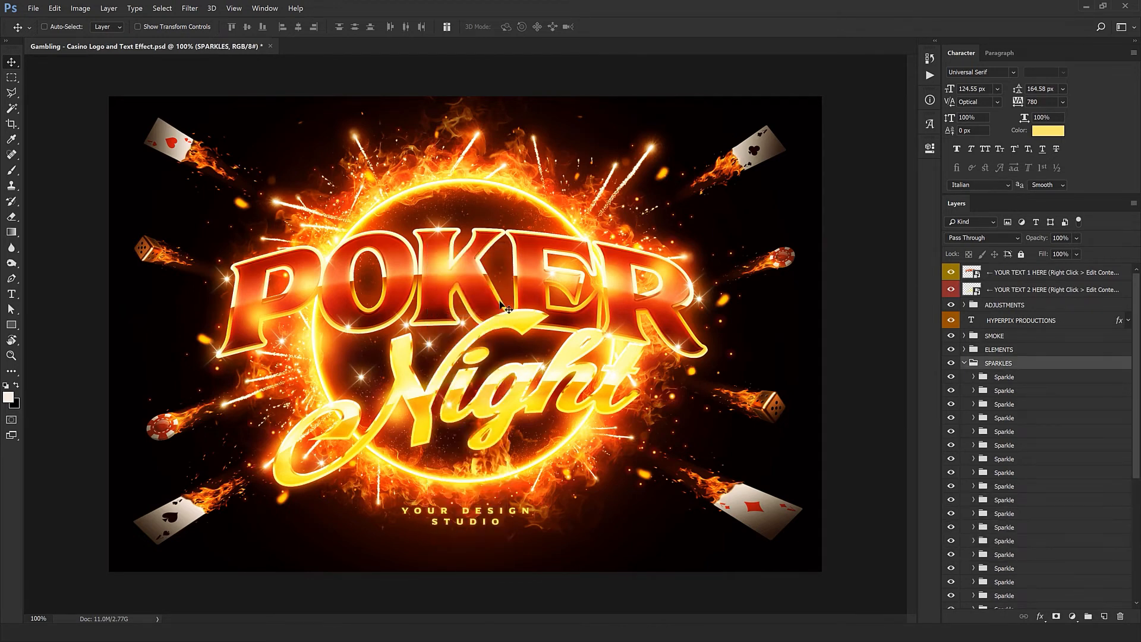
{"action": "left_click", "coordinate": [964, 363]}
Expand the GLOW group and reposition its first and third Glow layers over the POKER Night lettering
{"action": "left_click", "coordinate": [972, 376]}
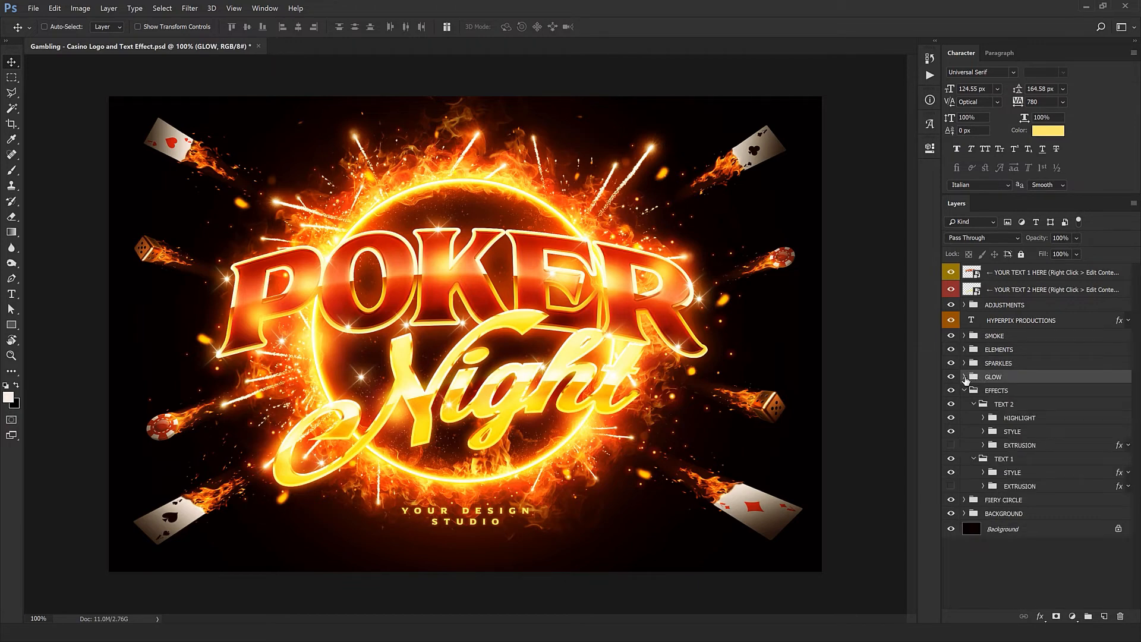
{"action": "left_click", "coordinate": [965, 377]}
{"action": "left_click", "coordinate": [1009, 392]}
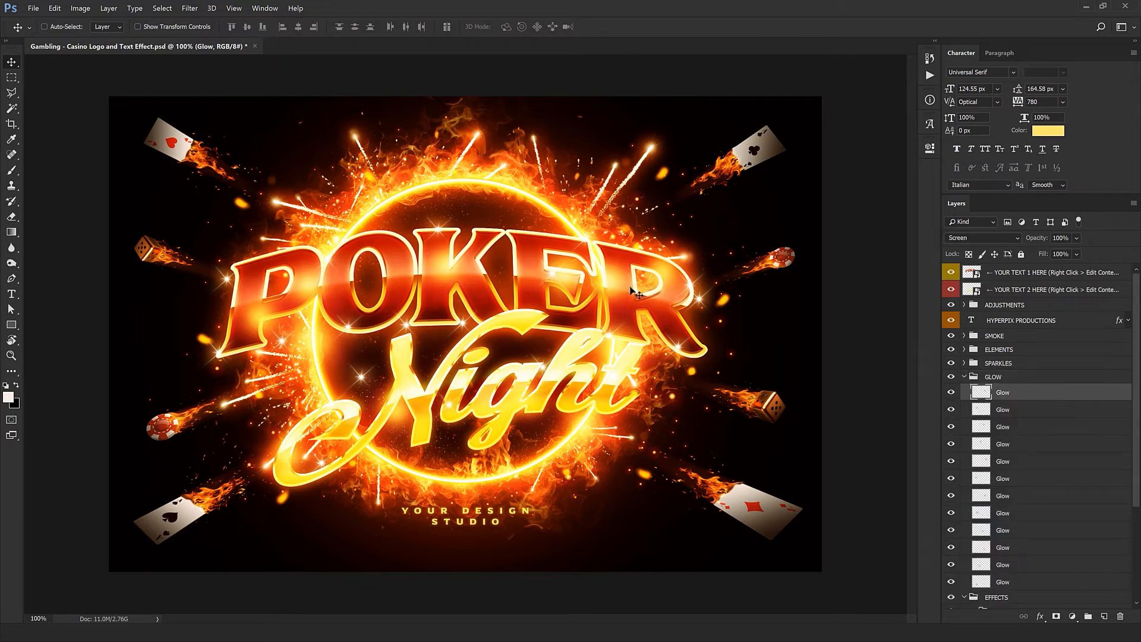
{"action": "left_click_drag", "start_coordinate": [682, 308], "coordinate": [360, 228]}
{"action": "left_click_drag", "start_coordinate": [273, 314], "coordinate": [334, 371]}
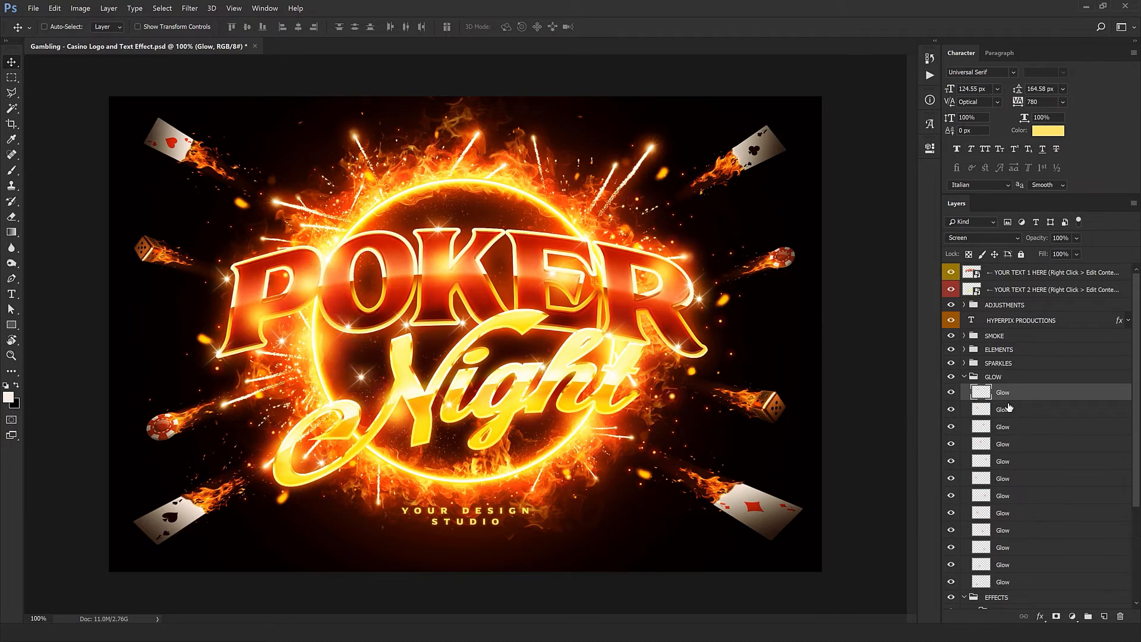
{"action": "left_click", "coordinate": [1004, 427]}
{"action": "left_click_drag", "start_coordinate": [546, 395], "coordinate": [657, 445]}
Toggle the GLOW group off and on to compare the lettering with and without its glows, and collapse the group
{"action": "left_click", "coordinate": [952, 377]}
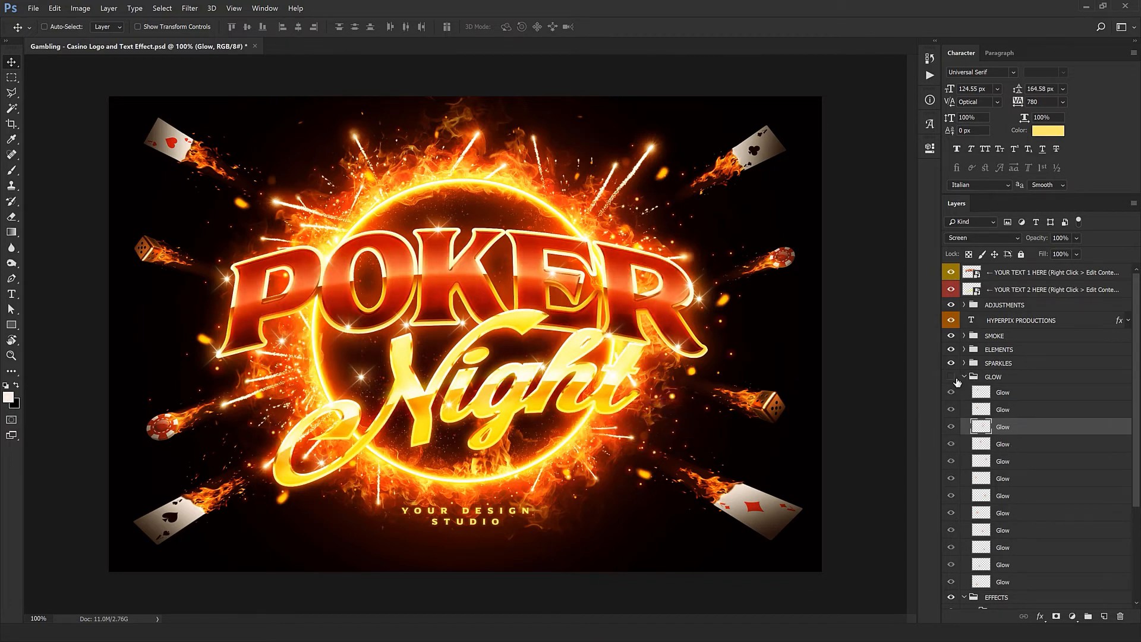
{"action": "left_click", "coordinate": [952, 377]}
{"action": "scroll", "coordinate": [1021, 438], "scroll_direction": "down", "scroll_amount": 2}
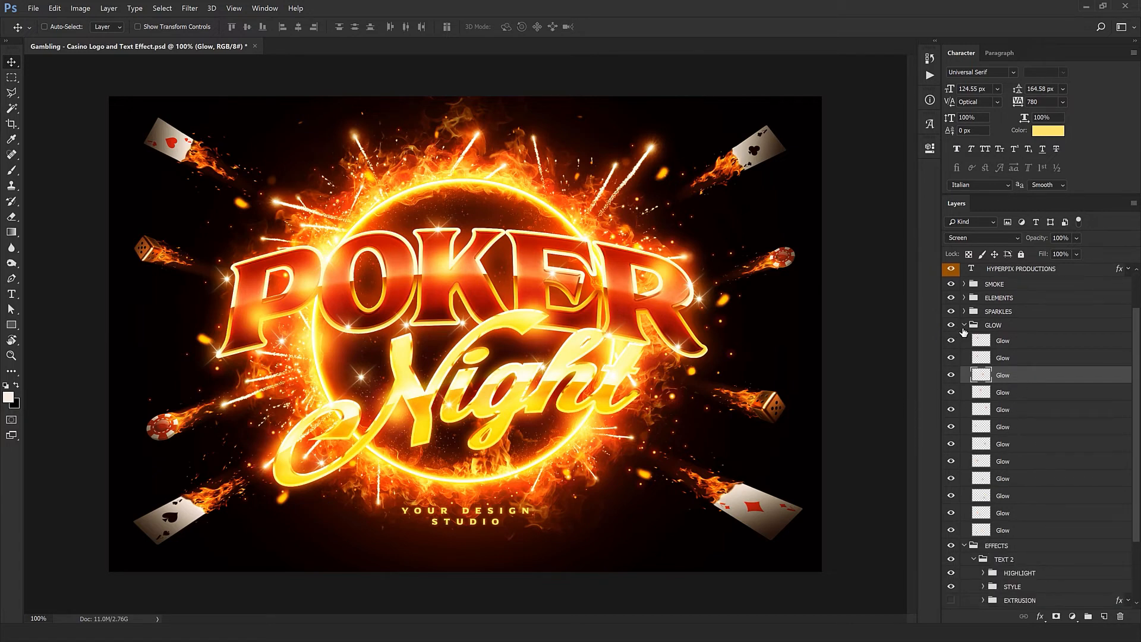
{"action": "left_click", "coordinate": [979, 323]}
{"action": "left_click", "coordinate": [964, 325]}
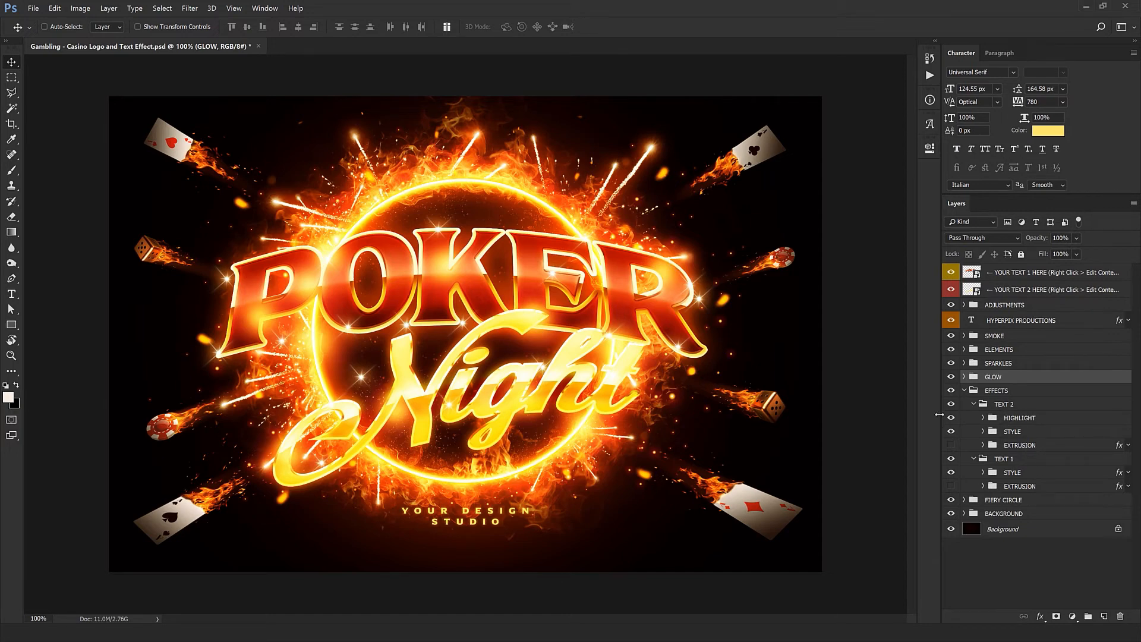
Shift the TEXT 2 group slightly on the canvas and rotate it clockwise by about 5.55 degrees
{"action": "left_click", "coordinate": [1011, 462]}
{"action": "left_click", "coordinate": [1025, 404]}
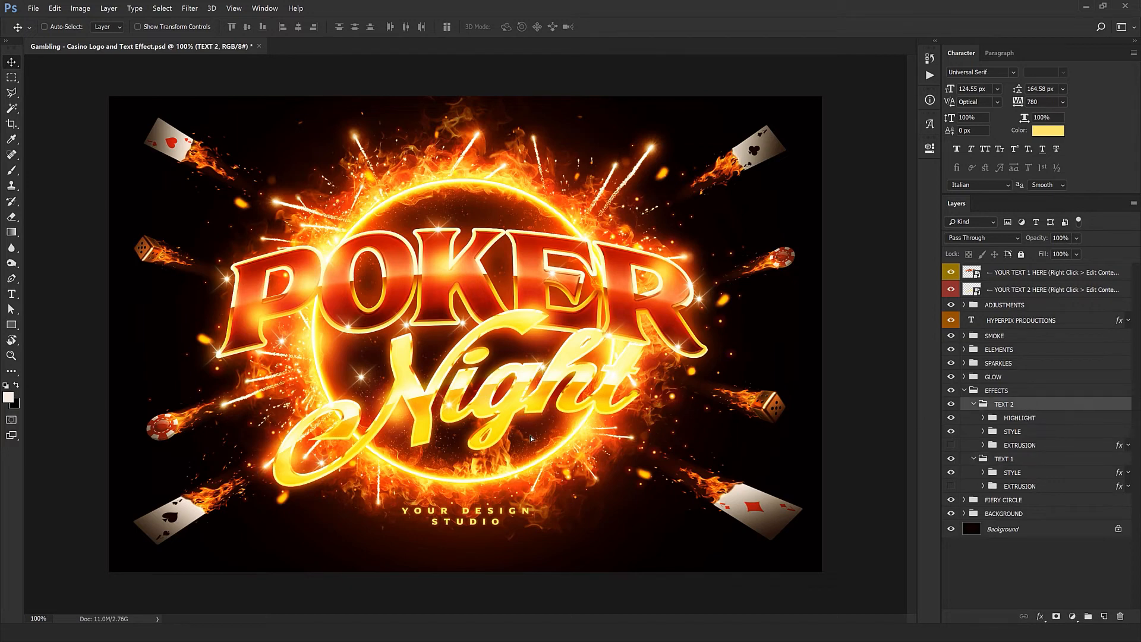
{"action": "left_click_drag", "start_coordinate": [530, 436], "coordinate": [532, 376]}
{"action": "key", "text": "ctrl+z"}
{"action": "key", "text": "ctrl+t"}
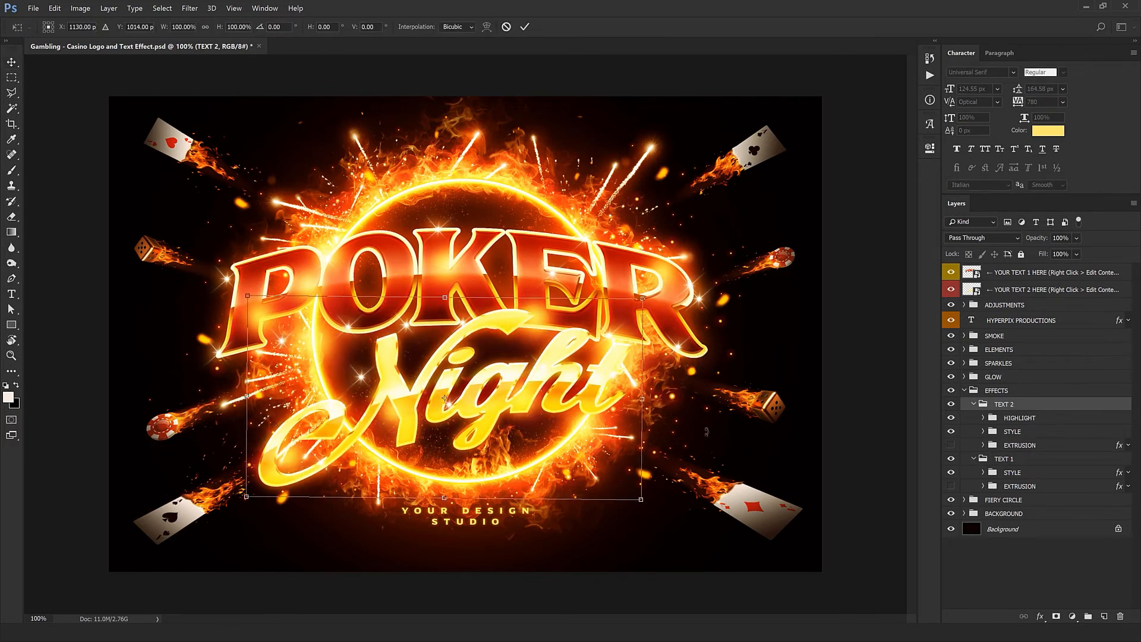
{"action": "left_click_drag", "start_coordinate": [706, 432], "coordinate": [663, 453]}
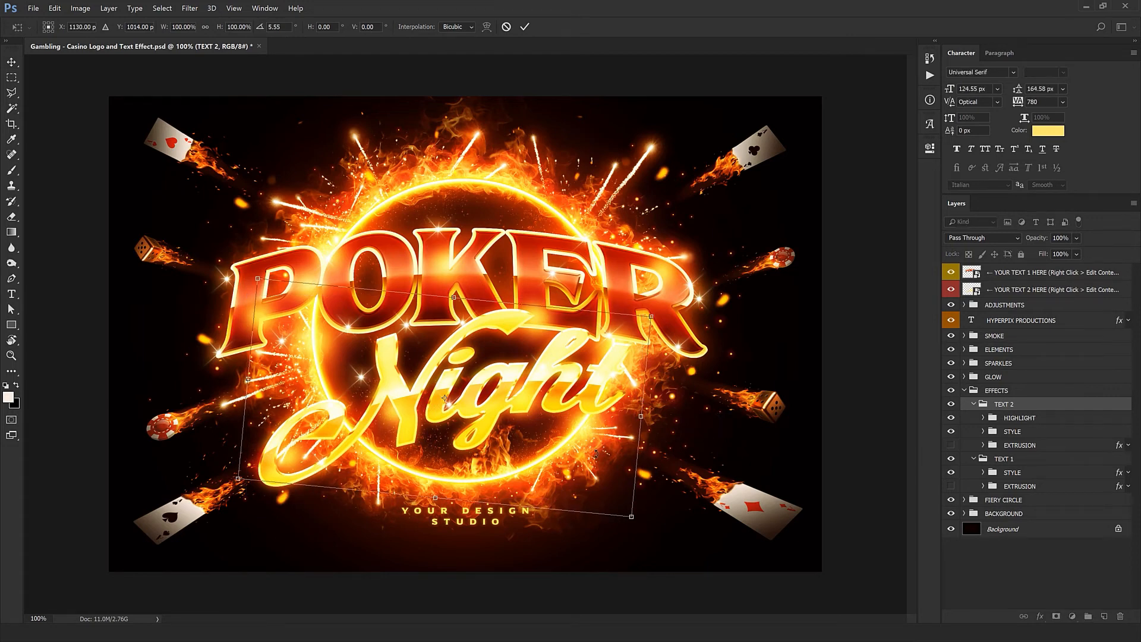
{"action": "key", "text": "Return"}
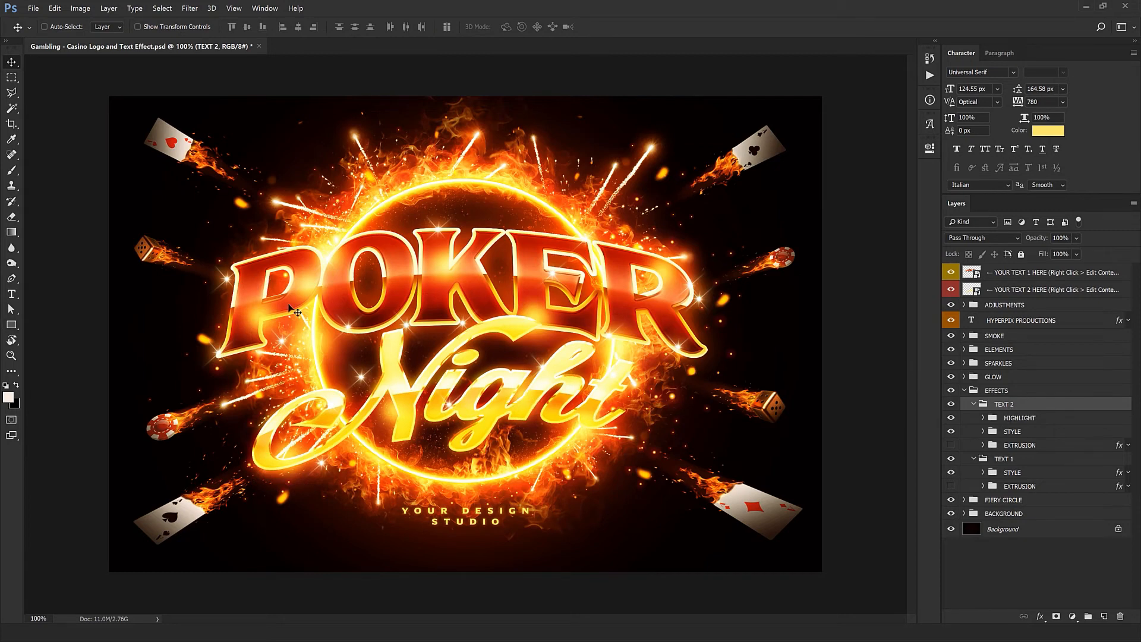
Expand the FIERY CIRCLE group, inspect its FIRE subgroup, toggle that subgroup off and on to compare, and collapse the group
{"action": "left_click", "coordinate": [44, 27]}
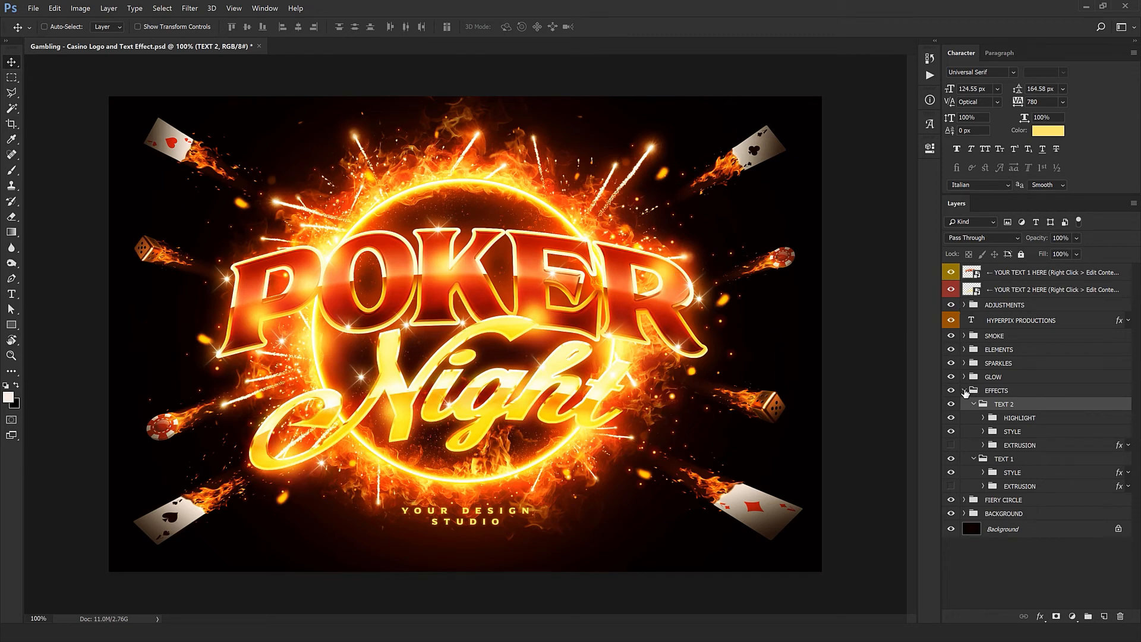
{"action": "left_click", "coordinate": [967, 502]}
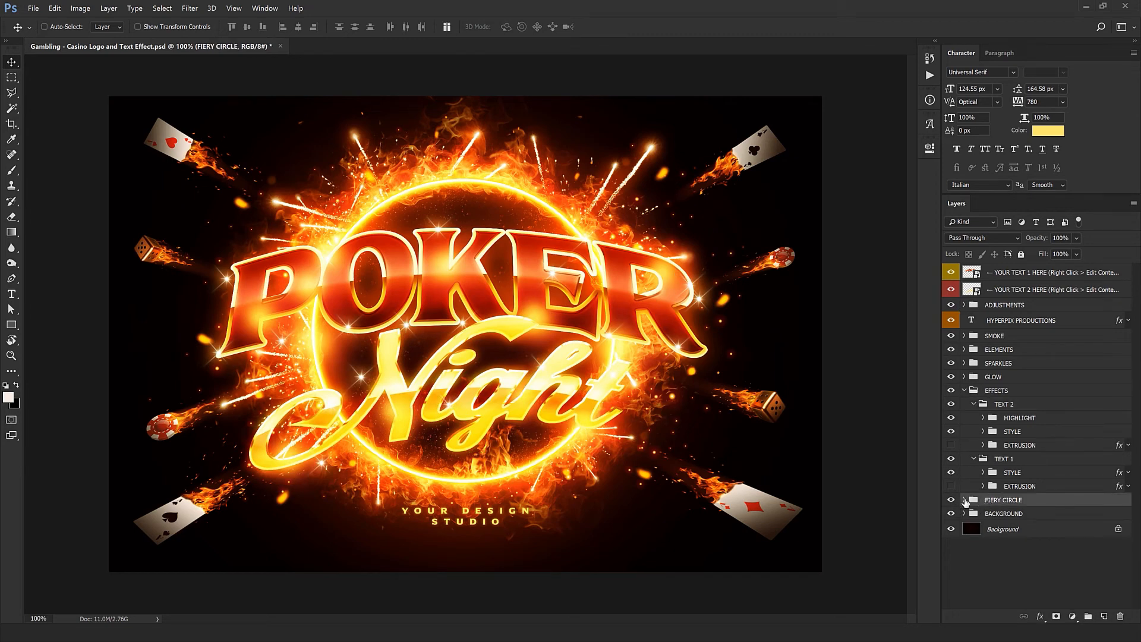
{"action": "left_click", "coordinate": [963, 500]}
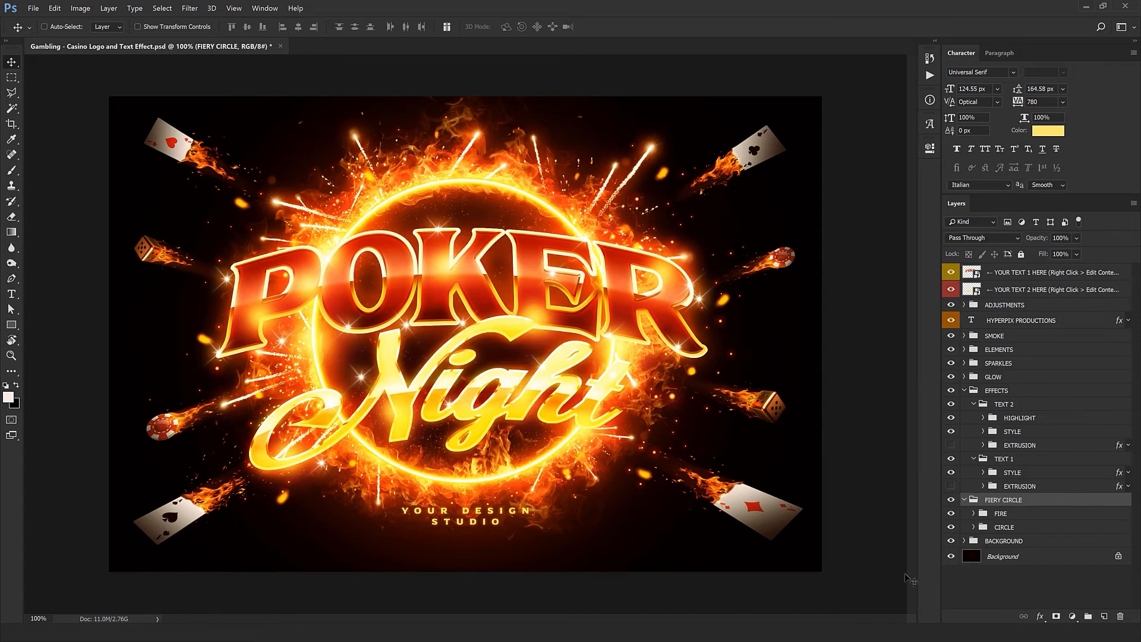
{"action": "left_click", "coordinate": [973, 513]}
{"action": "left_click", "coordinate": [974, 513]}
{"action": "left_click", "coordinate": [951, 513]}
{"action": "left_click", "coordinate": [951, 514]}
{"action": "left_click", "coordinate": [964, 500]}
Expand the BACKGROUND group and examine its EXPLOSION subgroup, hiding and showing it to compare the artwork with and without the explosion
{"action": "left_click", "coordinate": [964, 514]}
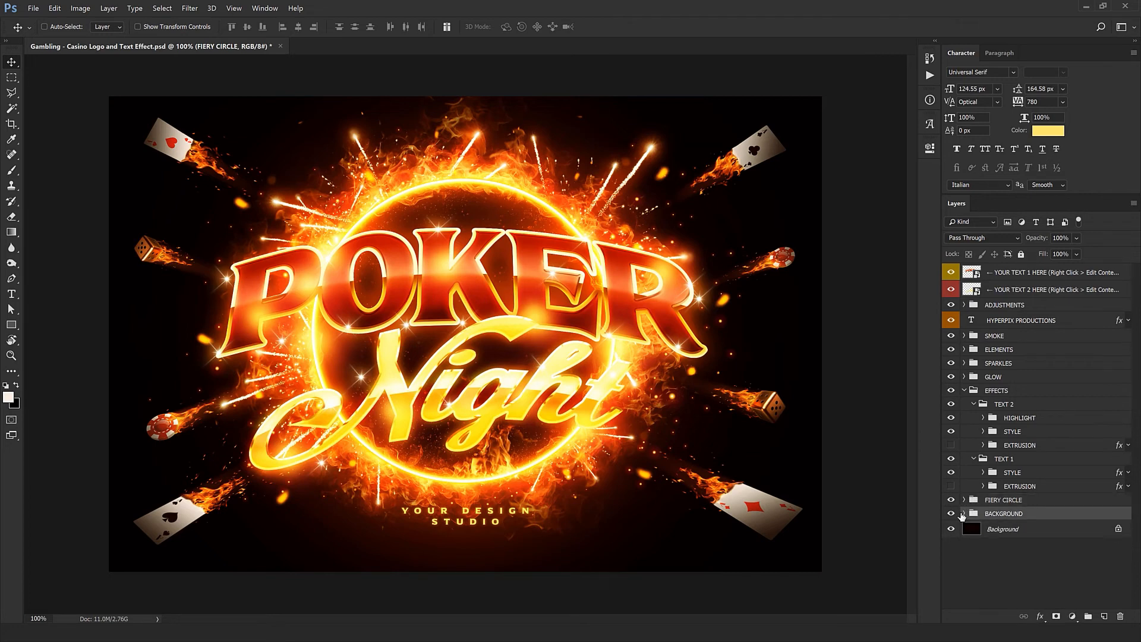
{"action": "left_click", "coordinate": [963, 513]}
{"action": "left_click", "coordinate": [1012, 529]}
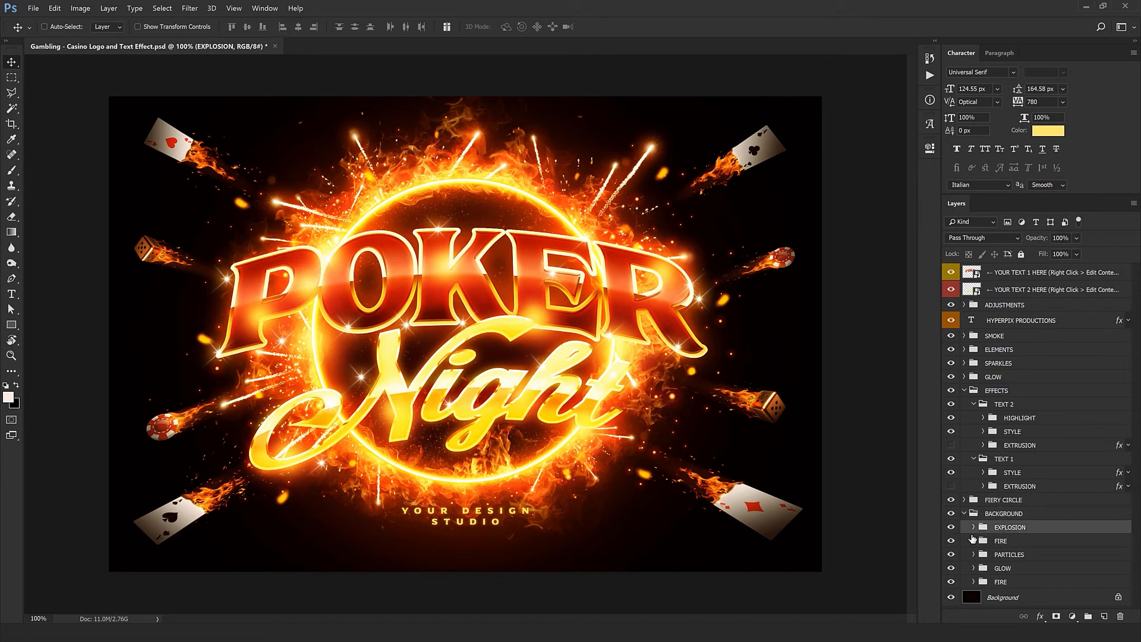
{"action": "left_click", "coordinate": [951, 527]}
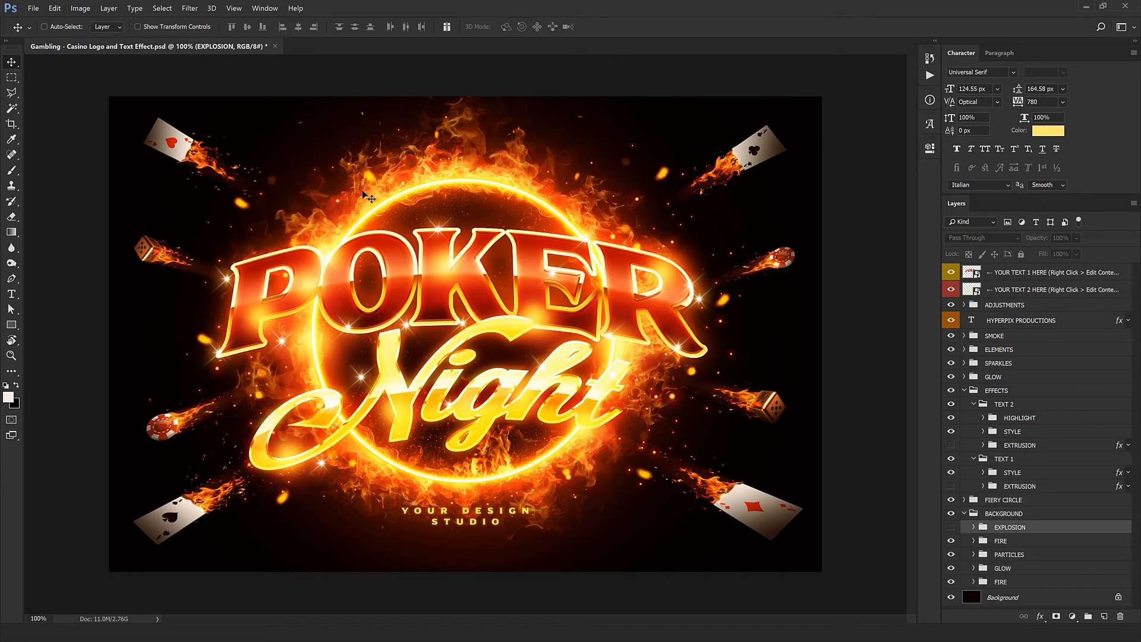
{"action": "left_click", "coordinate": [950, 527]}
{"action": "left_click", "coordinate": [973, 527]}
{"action": "left_click", "coordinate": [973, 527]}
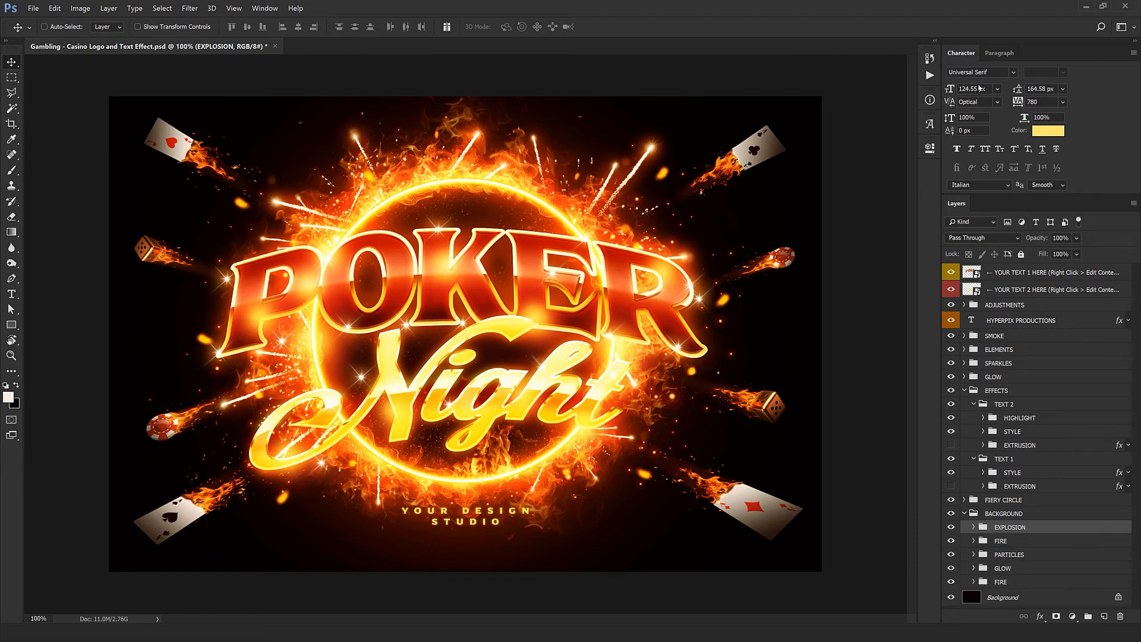
Minimize the Character settings and compare the artwork with the BACKGROUND group's two FIRE subgroups and its PARTICLES subgroup hidden and shown
{"action": "double_click", "coordinate": [957, 56]}
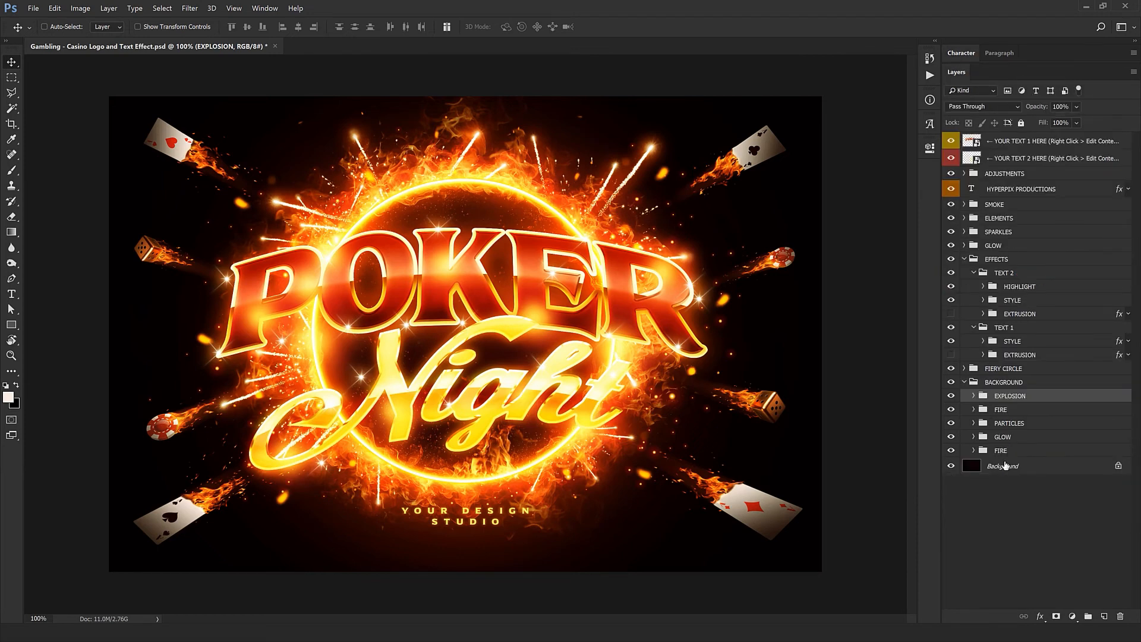
{"action": "left_click", "coordinate": [973, 409]}
{"action": "left_click", "coordinate": [973, 409]}
{"action": "left_click", "coordinate": [951, 409]}
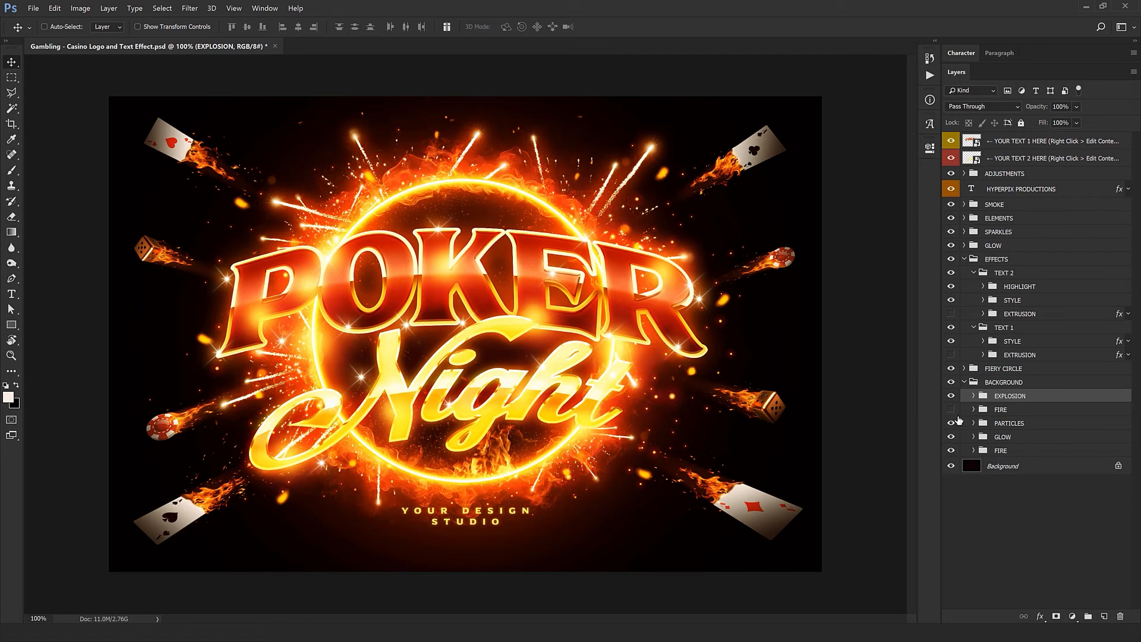
{"action": "left_click", "coordinate": [951, 409]}
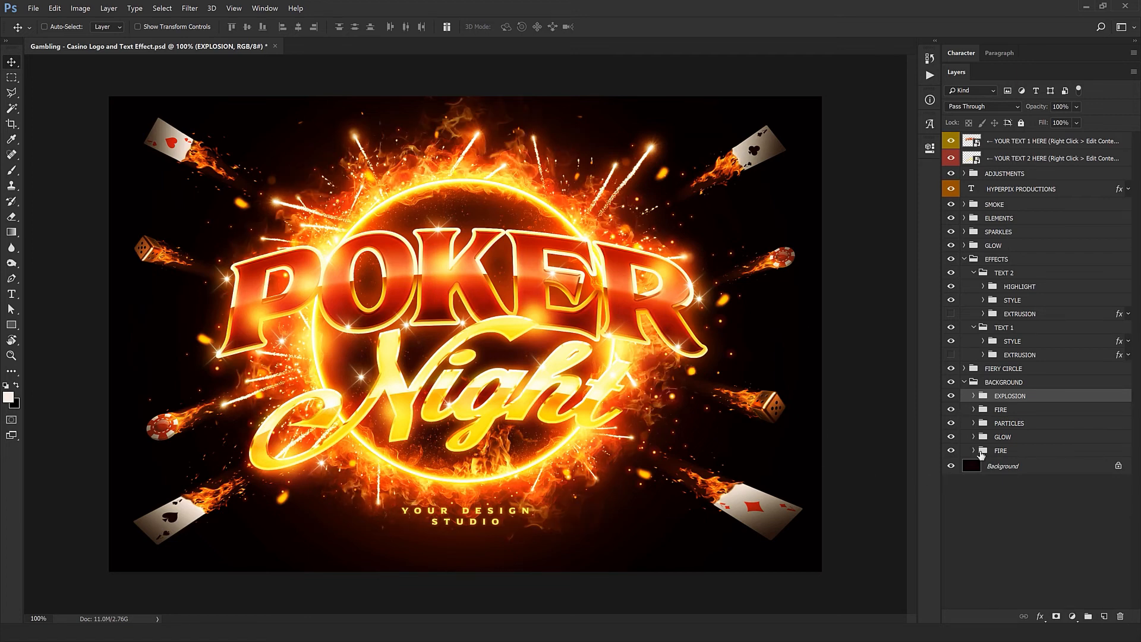
{"action": "left_click", "coordinate": [951, 450]}
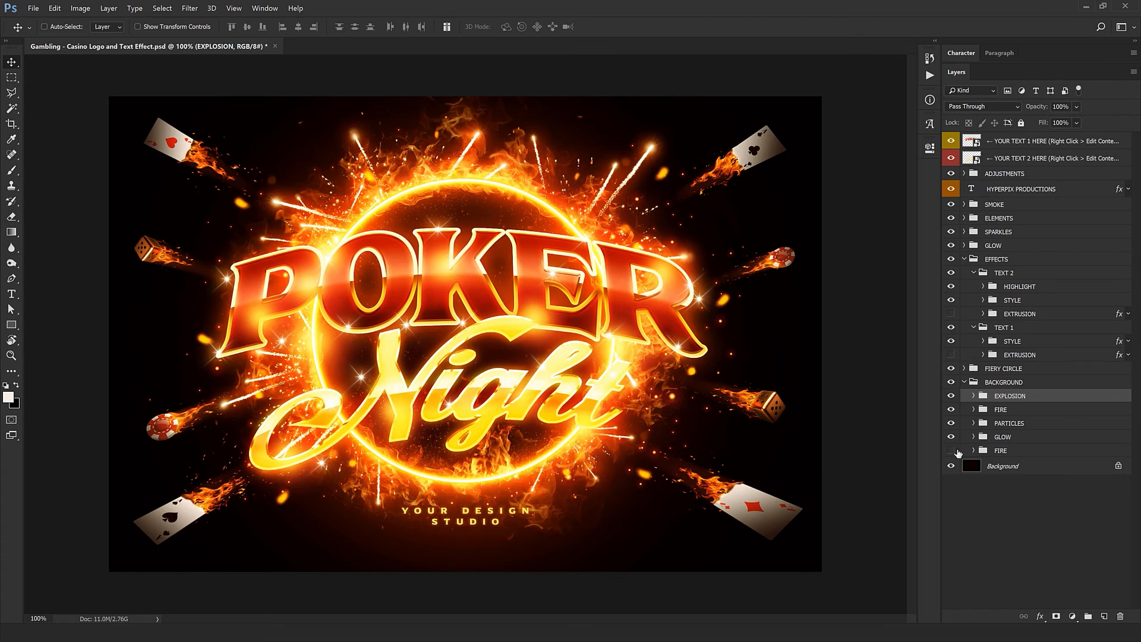
{"action": "left_click", "coordinate": [951, 450]}
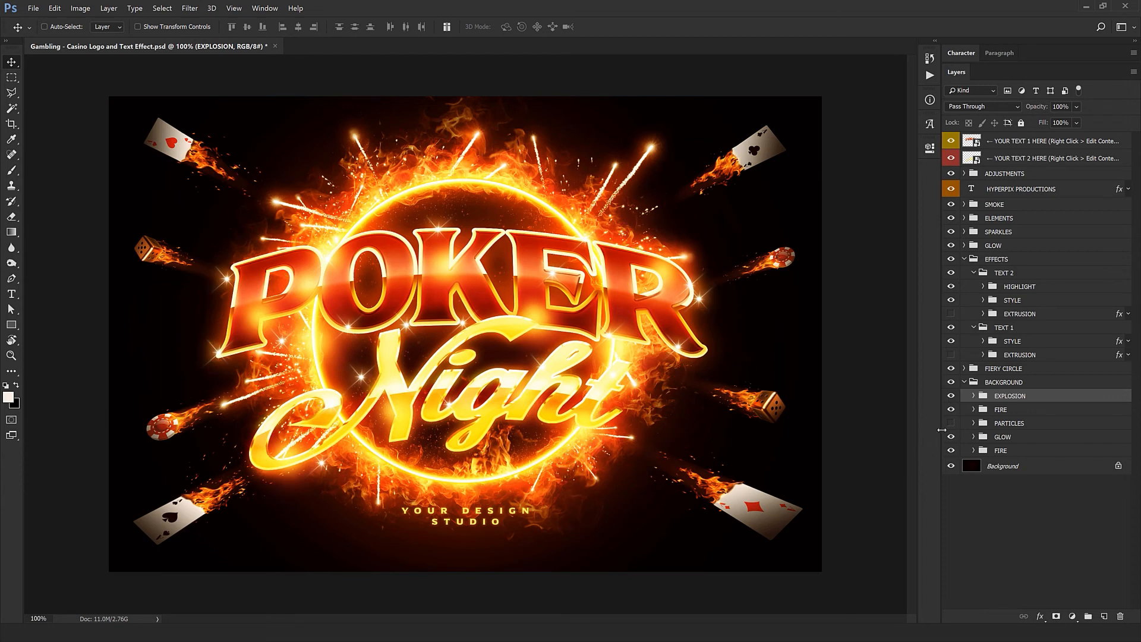
{"action": "left_click", "coordinate": [949, 423]}
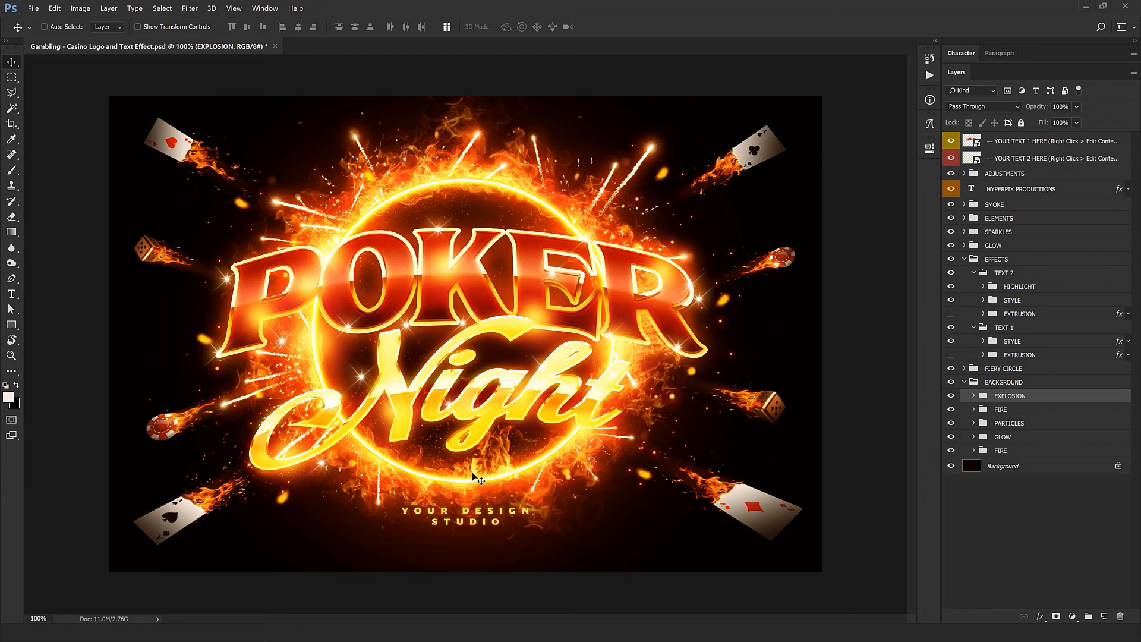
Collapse the BACKGROUND group, the TEXT 2 and TEXT 1 groups, and the EFFECTS group that contains them, leaving EFFECTS selected
{"action": "left_click", "coordinate": [966, 382]}
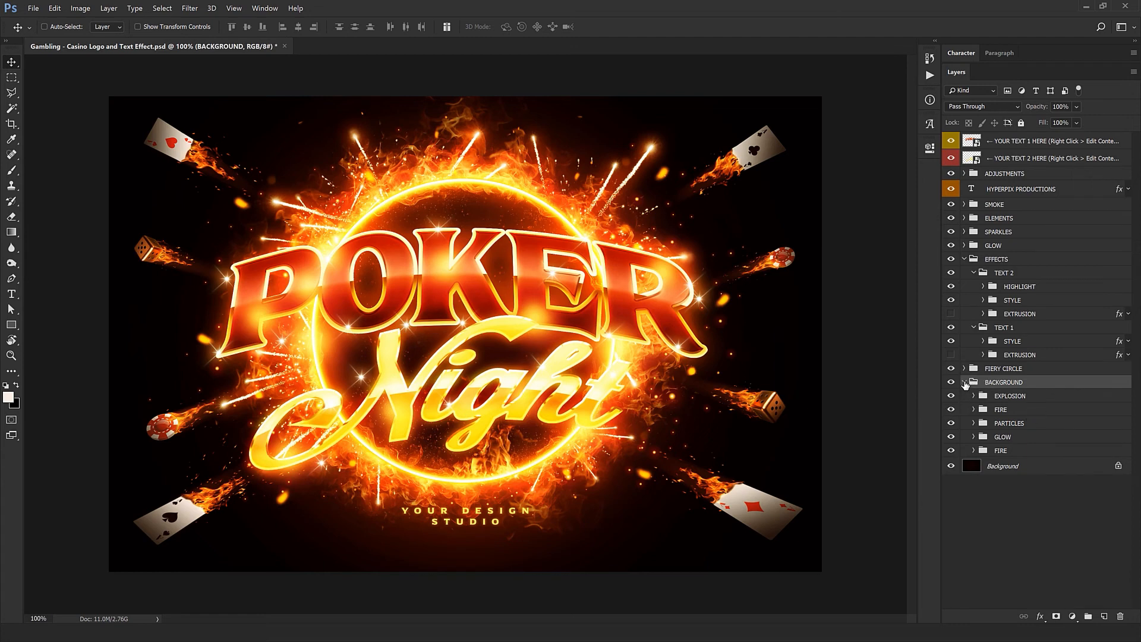
{"action": "left_click", "coordinate": [964, 382]}
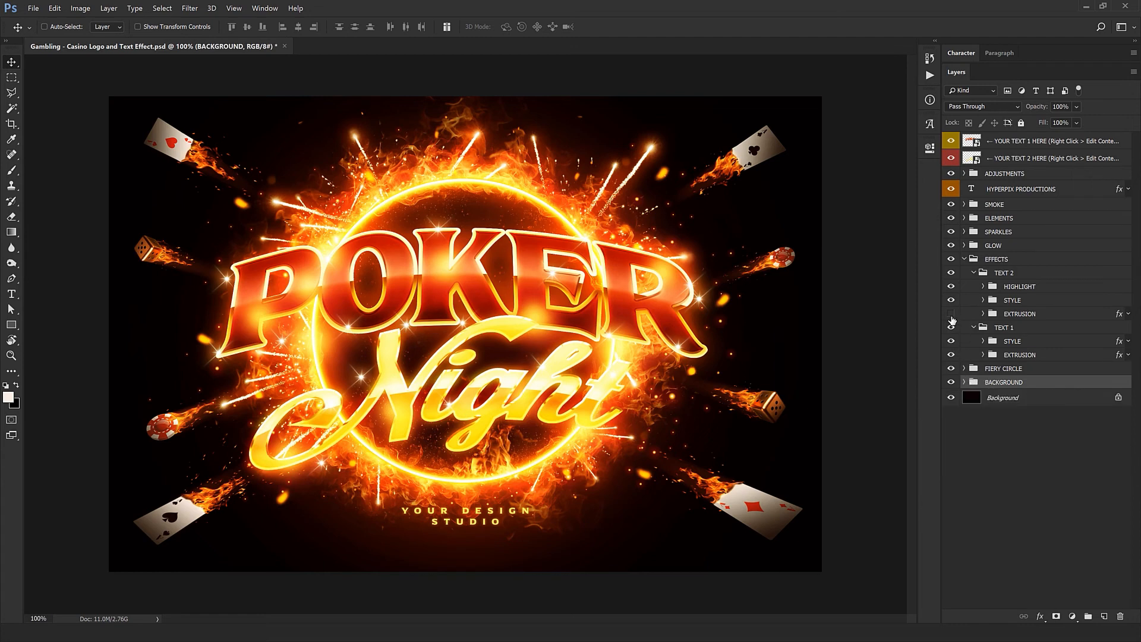
{"action": "left_click", "coordinate": [974, 273]}
{"action": "left_click", "coordinate": [973, 286]}
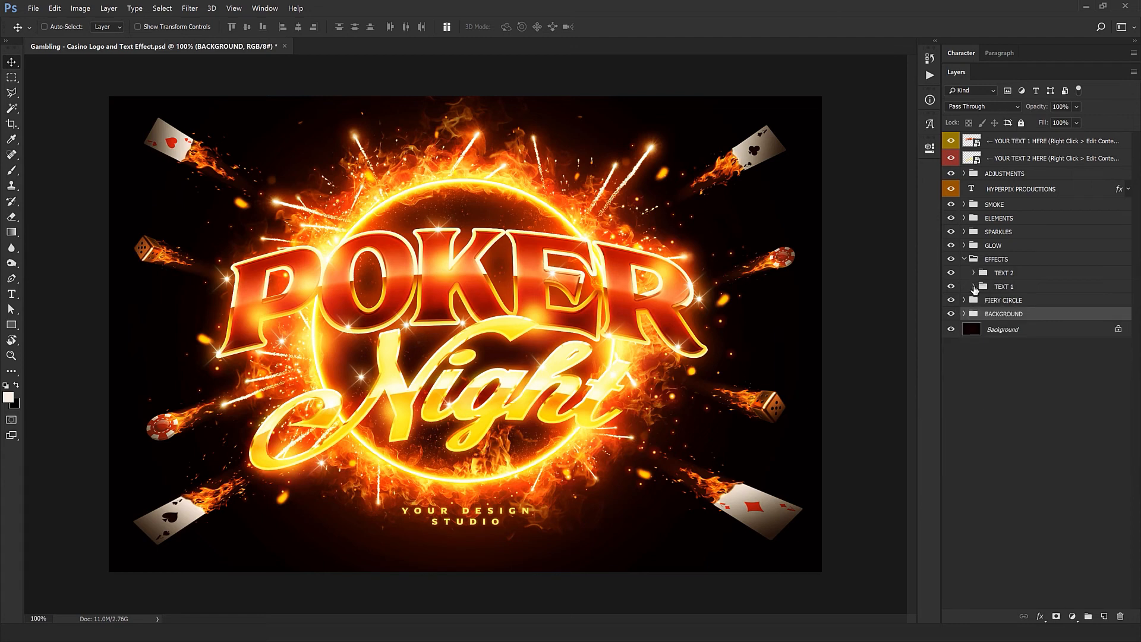
{"action": "left_click", "coordinate": [965, 260]}
{"action": "left_click", "coordinate": [964, 259]}
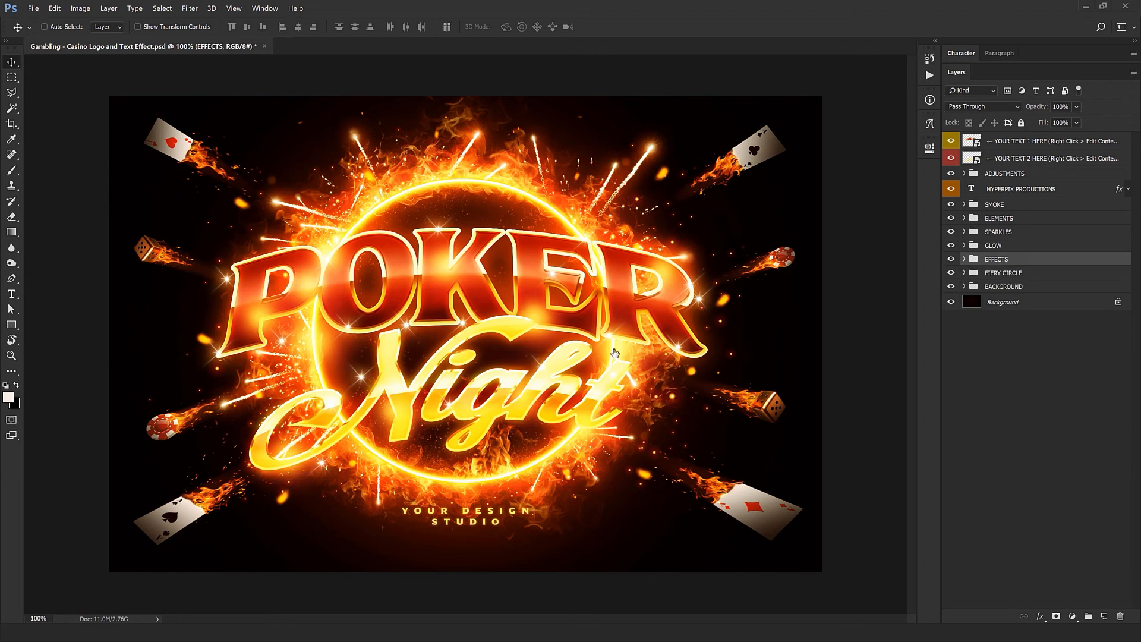